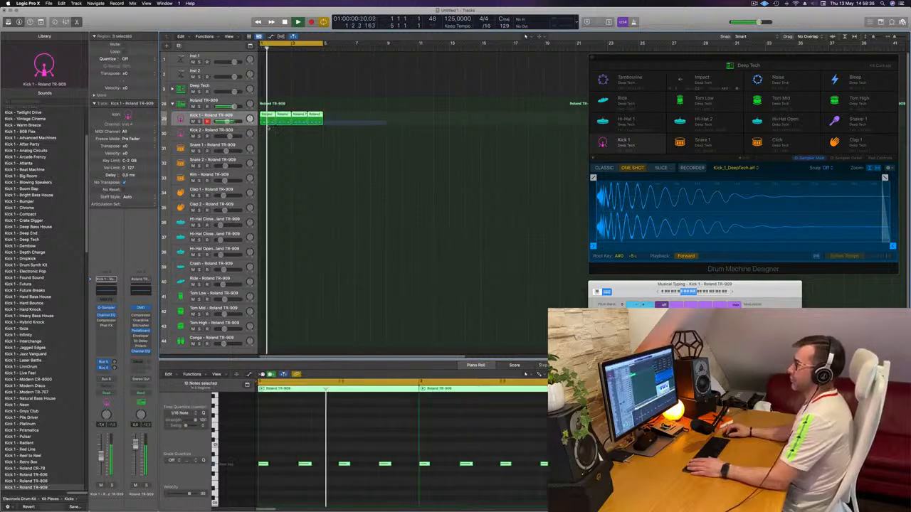
# - Transpose all the kick notes in the four Kick 1 regions and move the Musical Typing window out of the way
pyautogui.click(320, 435)
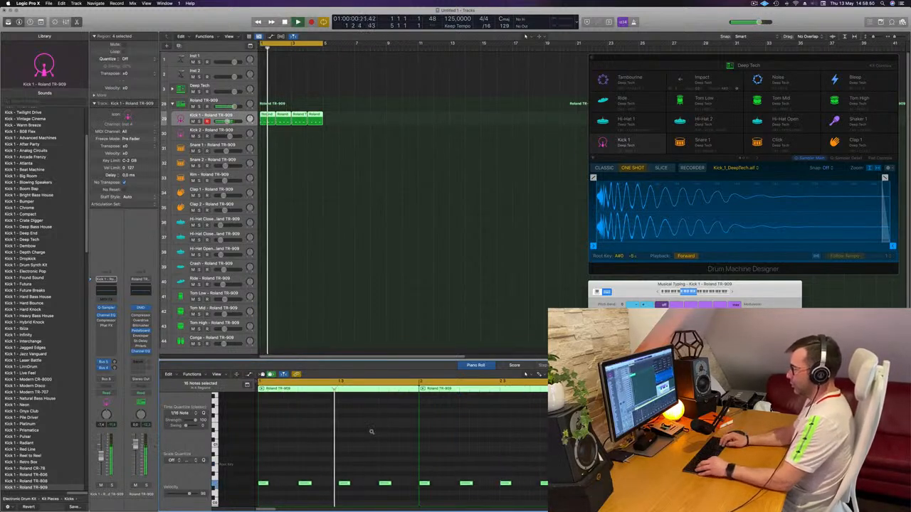
pyautogui.hotkey('alt', 'Up')
pyautogui.hotkey('alt', 'Up')
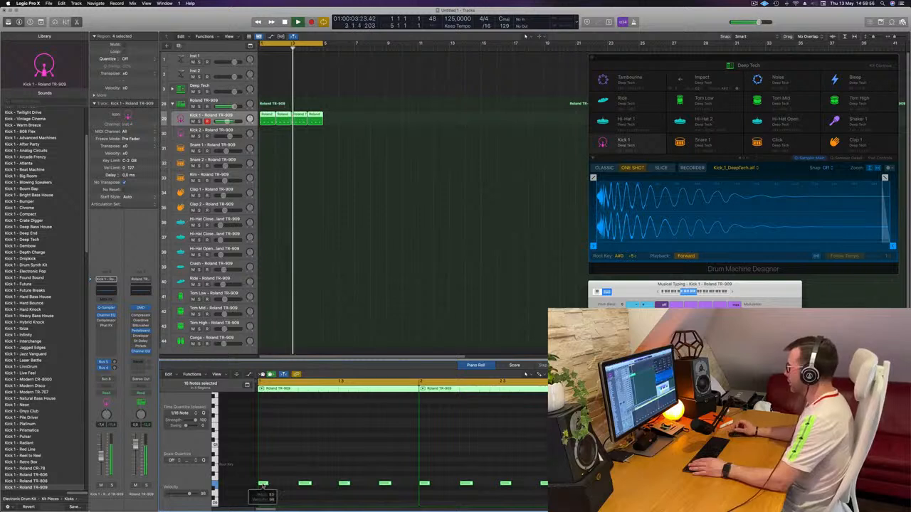
pyautogui.moveTo(634, 284); pyautogui.dragTo(756, 214)
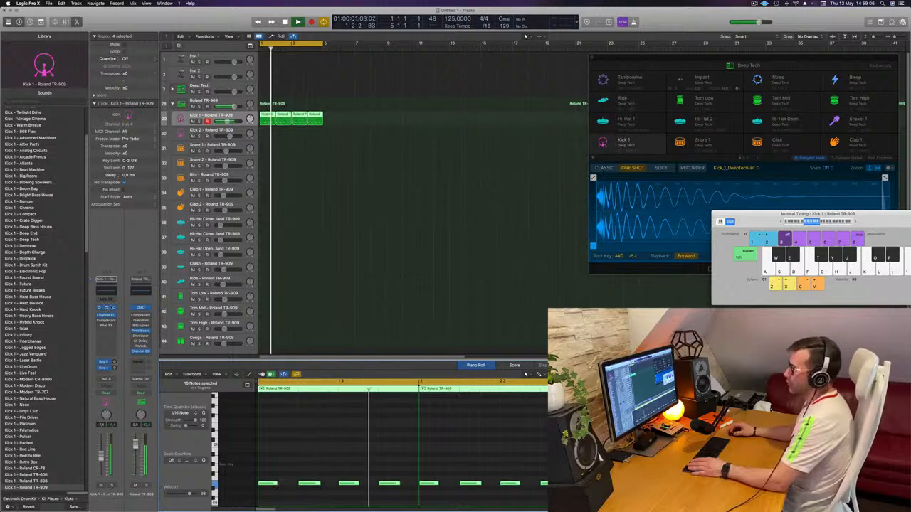
# - Open the Kick 1 sampler, try out its coarse pitch, and look through the LFO 1 and LFO 2 settings
pyautogui.click(110, 308)
pyautogui.moveTo(534, 98); pyautogui.dragTo(637, 105)
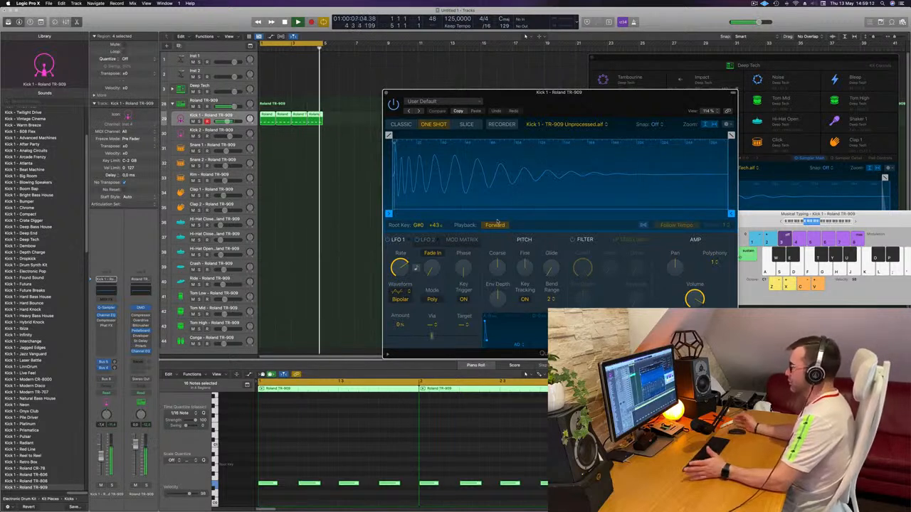
pyautogui.moveTo(498, 268); pyautogui.dragTo(501, 267)
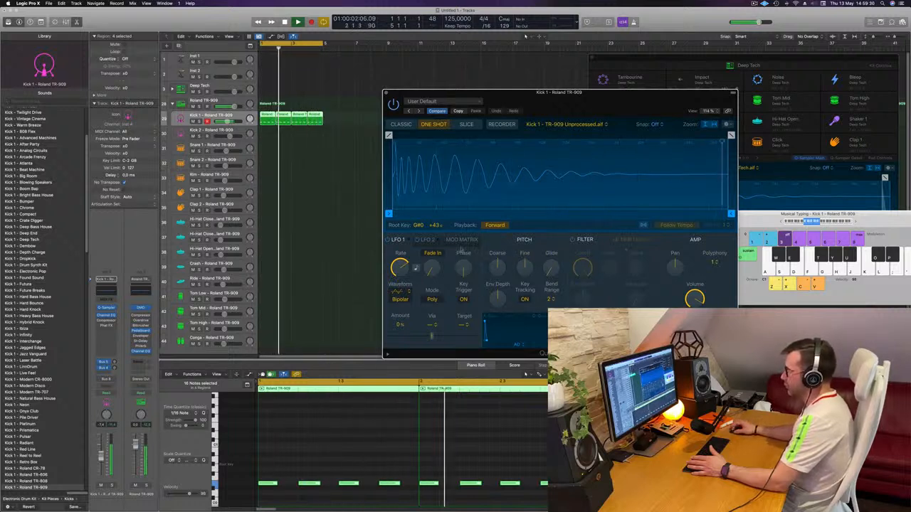
pyautogui.click(427, 239)
pyautogui.click(395, 239)
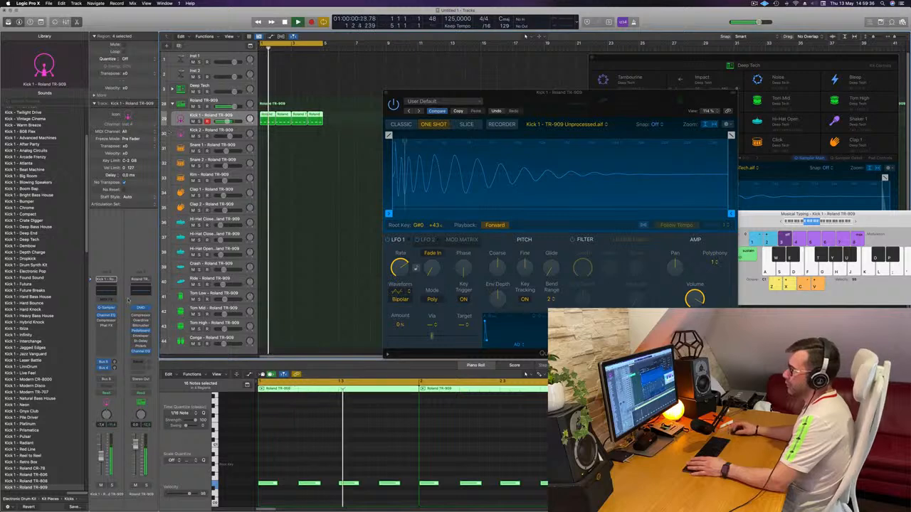
# - Enable the Compressor on the Kick 1 channel and switch it to the Classic VCA model
pyautogui.click(99, 320)
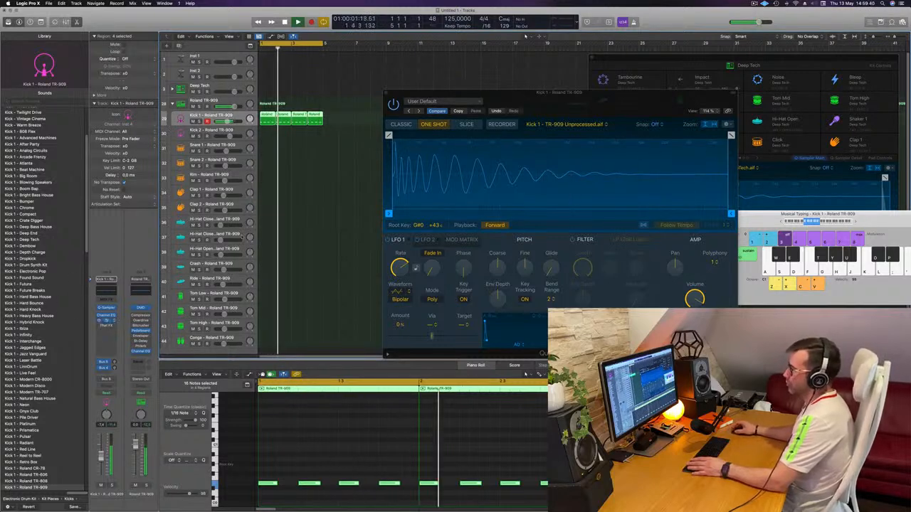
pyautogui.click(106, 320)
pyautogui.moveTo(442, 84); pyautogui.dragTo(494, 98)
pyautogui.click(523, 139)
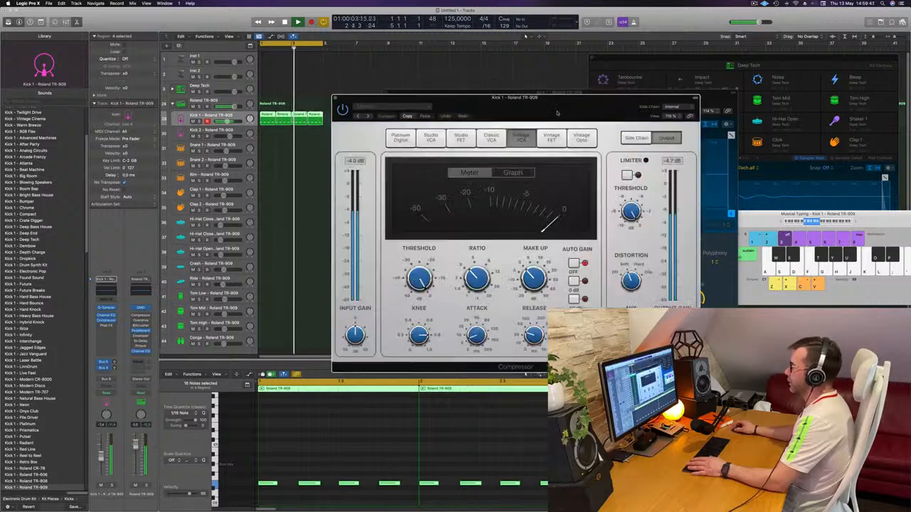
pyautogui.moveTo(557, 114); pyautogui.dragTo(547, 109)
pyautogui.click(482, 135)
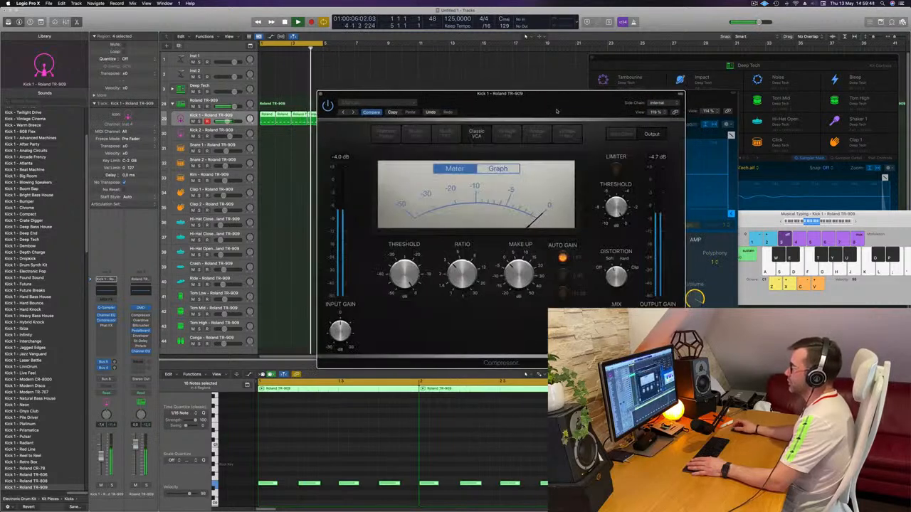
# - Adjust the Kick 1 compressor's threshold to about -11 dB while the loop plays and close the compressor
pyautogui.press('space')
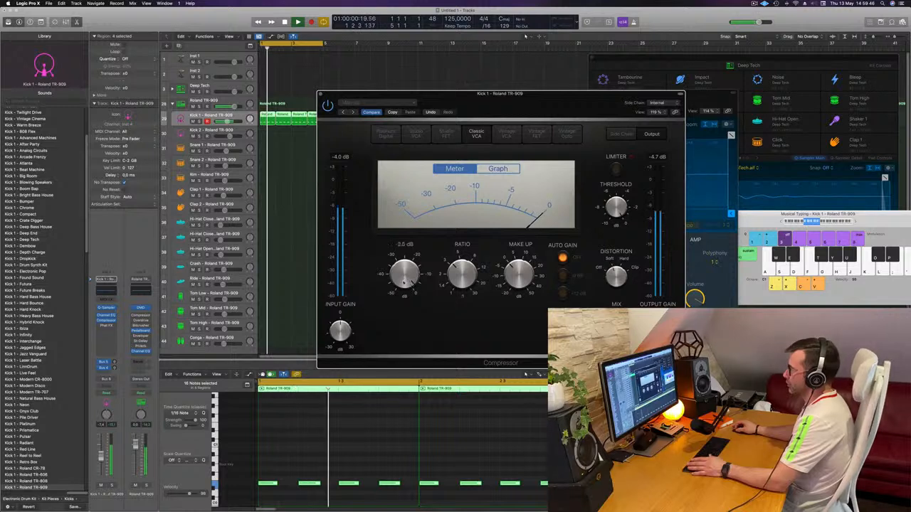
pyautogui.moveTo(395, 253); pyautogui.dragTo(404, 293)
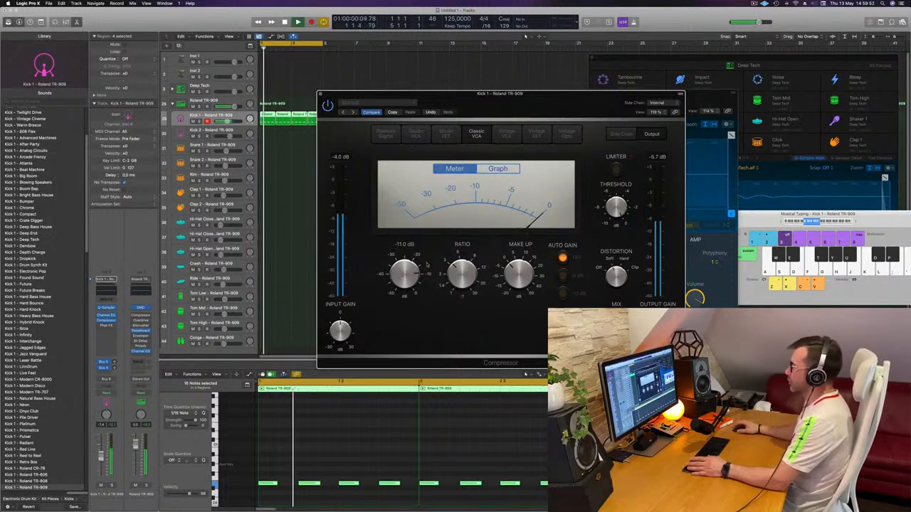
pyautogui.moveTo(404, 274); pyautogui.dragTo(402, 279)
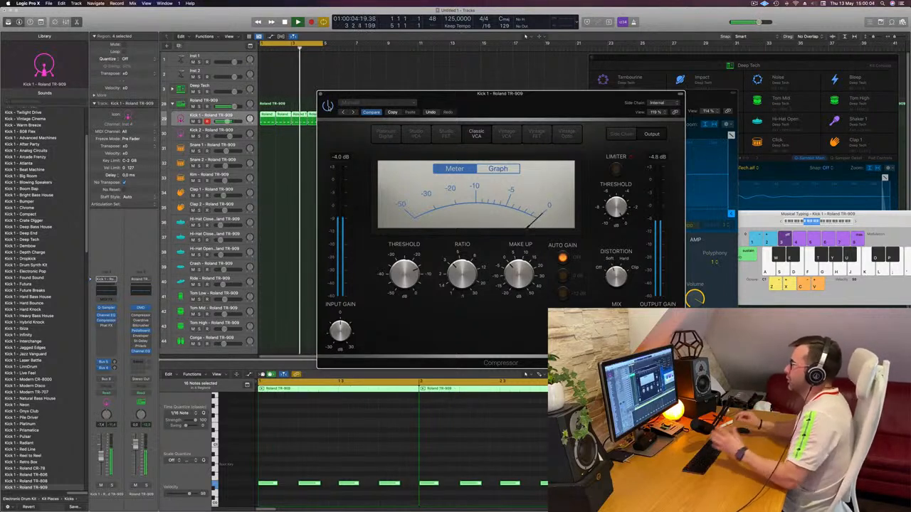
pyautogui.moveTo(381, 94); pyautogui.dragTo(347, 96)
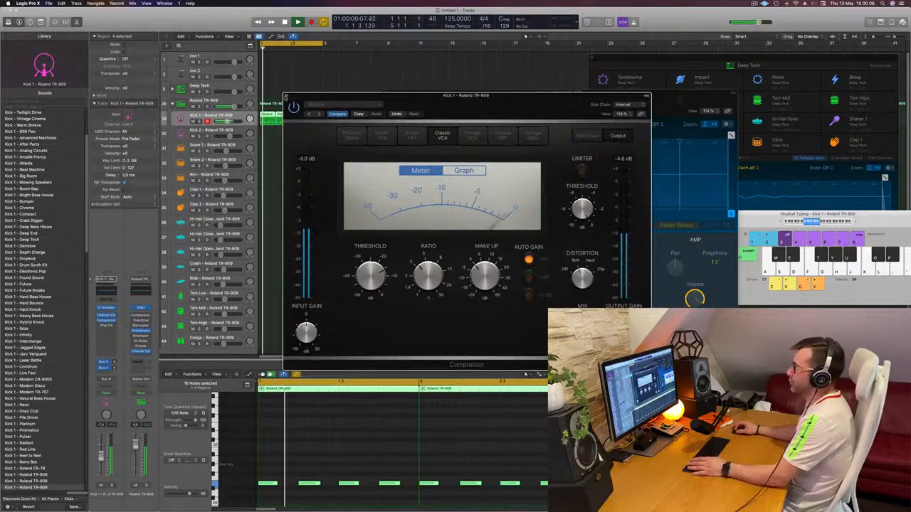
pyautogui.click(287, 95)
# - Move the sampler window aside and copy the first Kick 1 region to the start of the Snare 1 track
pyautogui.moveTo(574, 108); pyautogui.dragTo(675, 91)
pyautogui.click(370, 199)
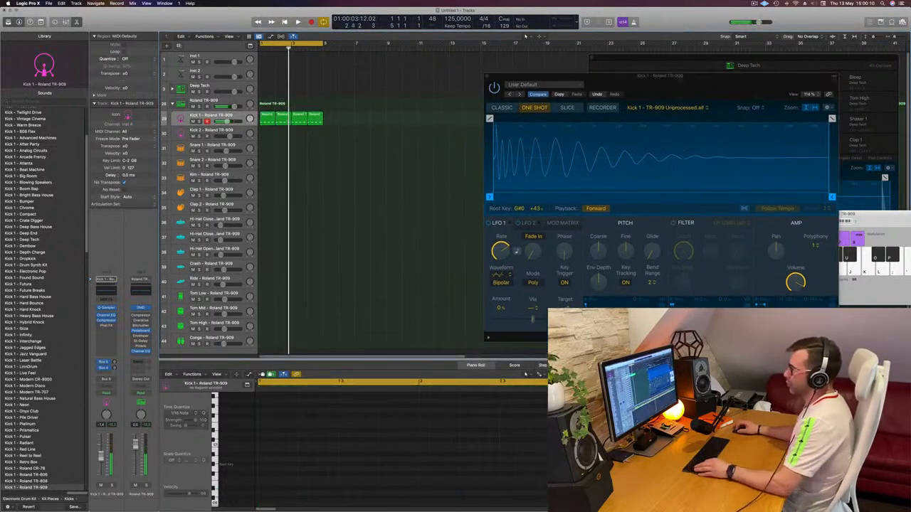
pyautogui.moveTo(268, 116); pyautogui.dragTo(268, 148)
# - Delete the notes on beats 1 and 3 in the Snare 1 region, keeping beats 2 and 4, and play the loop
pyautogui.scroll(-1, 329, 439)
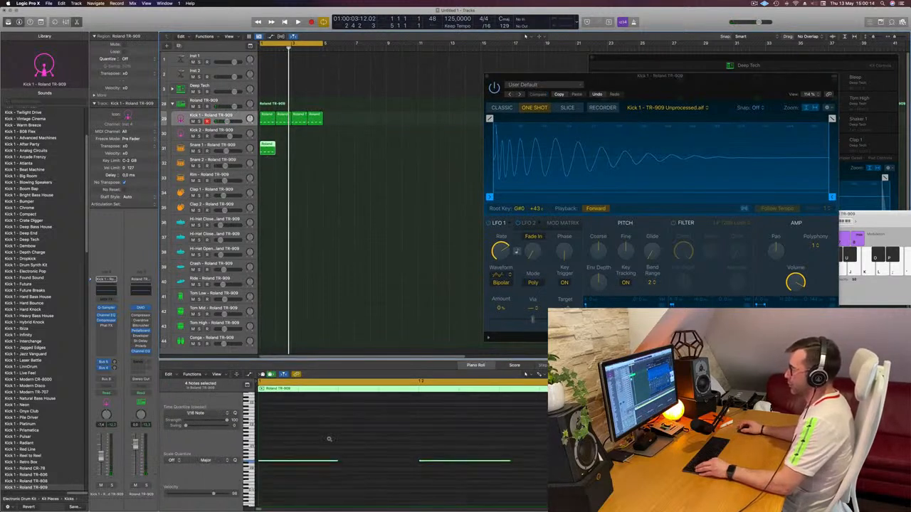
pyautogui.click(278, 446)
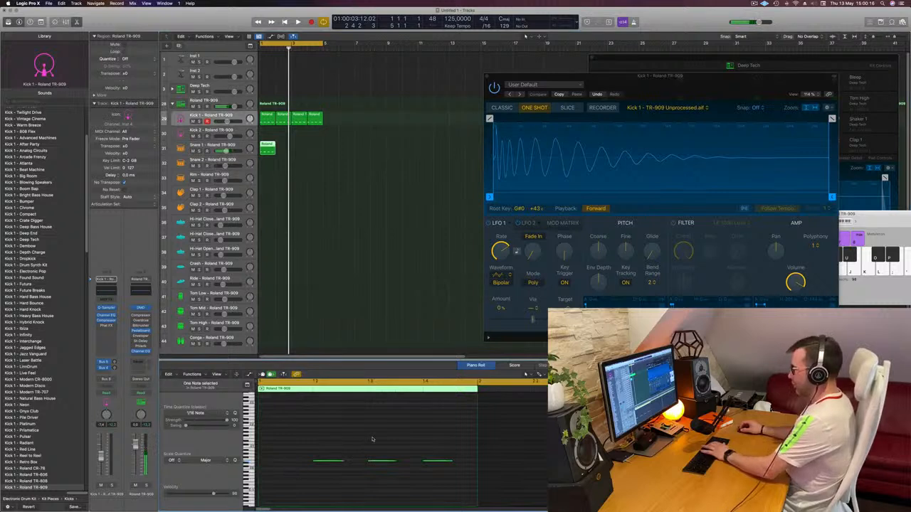
pyautogui.moveTo(310, 441); pyautogui.dragTo(488, 506)
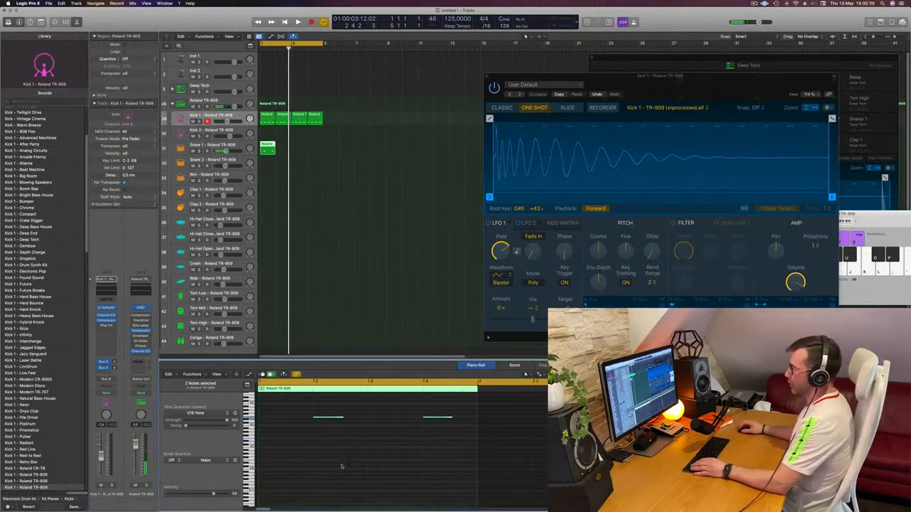
pyautogui.scroll(3, 315, 466)
pyautogui.scroll(2, 302, 466)
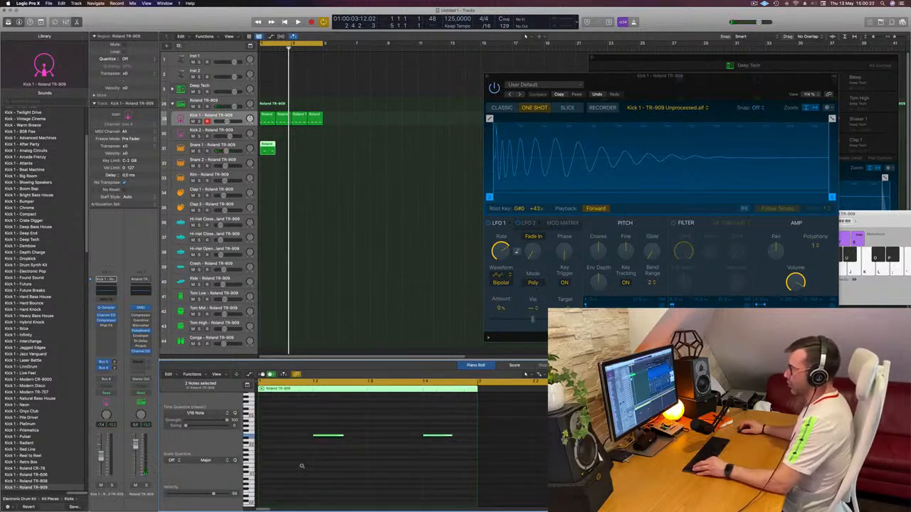
pyautogui.scroll(2, 301, 466)
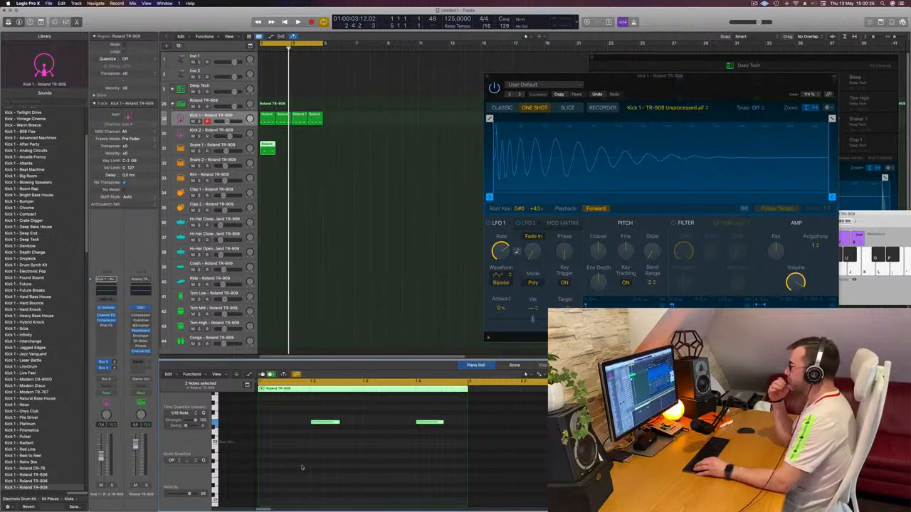
pyautogui.press('space')
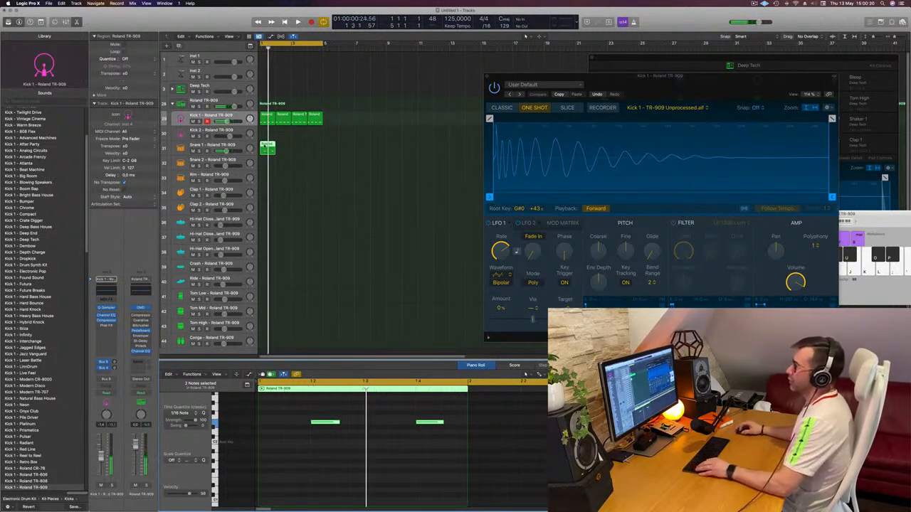
# - Duplicate the one-bar Snare 1 region until it fills the four-bar loop and play it
pyautogui.moveTo(264, 146); pyautogui.dragTo(297, 149)
pyautogui.keyDown('shift'); pyautogui.click(263, 145); pyautogui.keyUp('shift')
pyautogui.press('space')
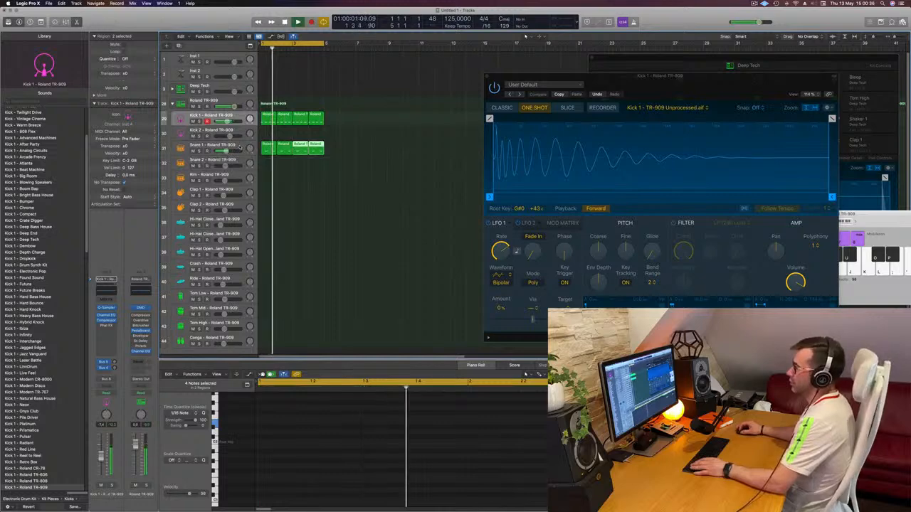
# - In Snare 1's Channel EQ, set a 162 Hz, 24 dB/Oct low cut and reduce 75 Hz by 3.9 dB and 177 Hz by 1.7 dB
pyautogui.click(240, 146)
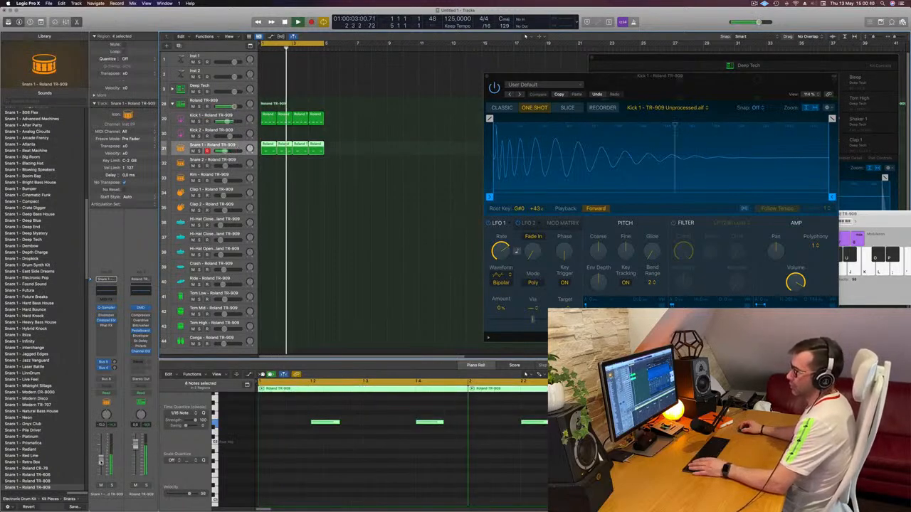
pyautogui.click(106, 320)
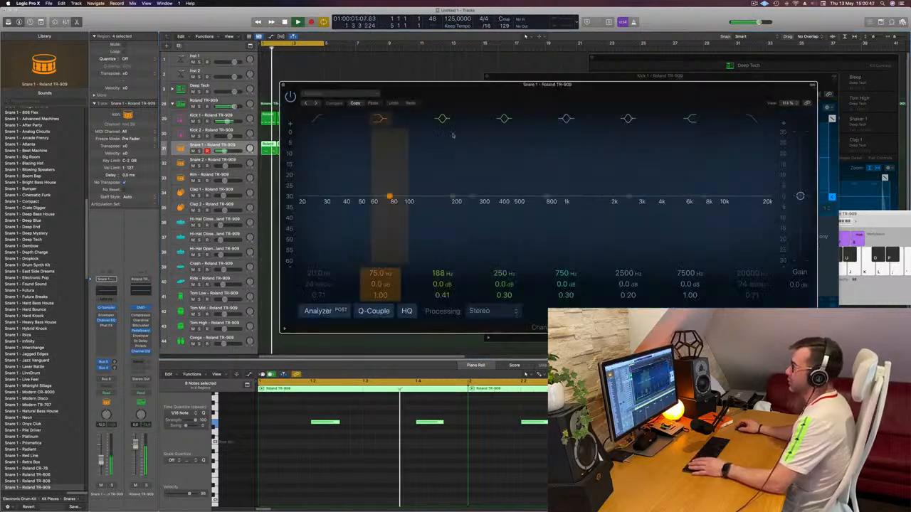
pyautogui.click(315, 119)
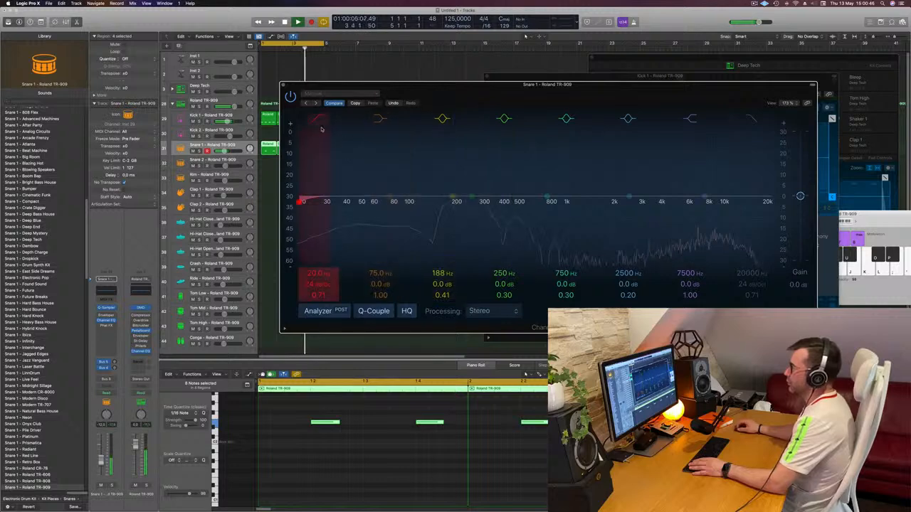
pyautogui.moveTo(316, 186); pyautogui.dragTo(451, 195)
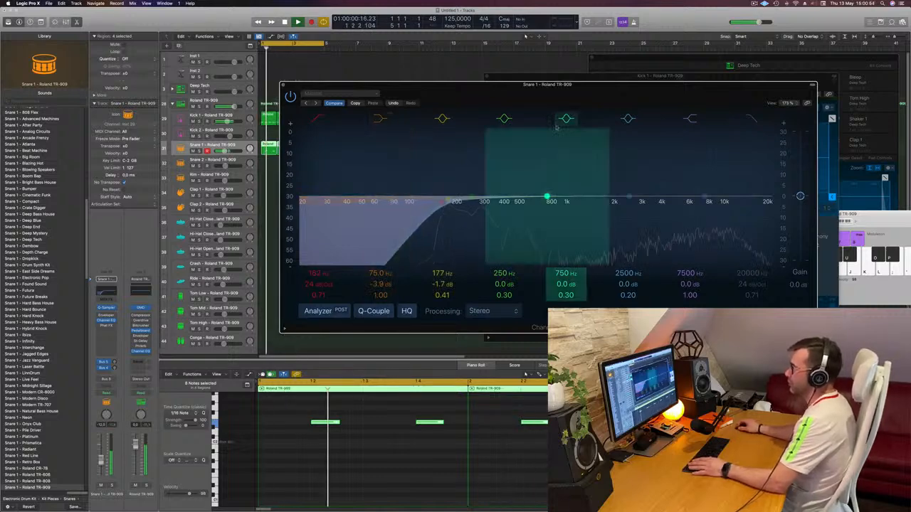
pyautogui.moveTo(572, 97); pyautogui.dragTo(571, 135)
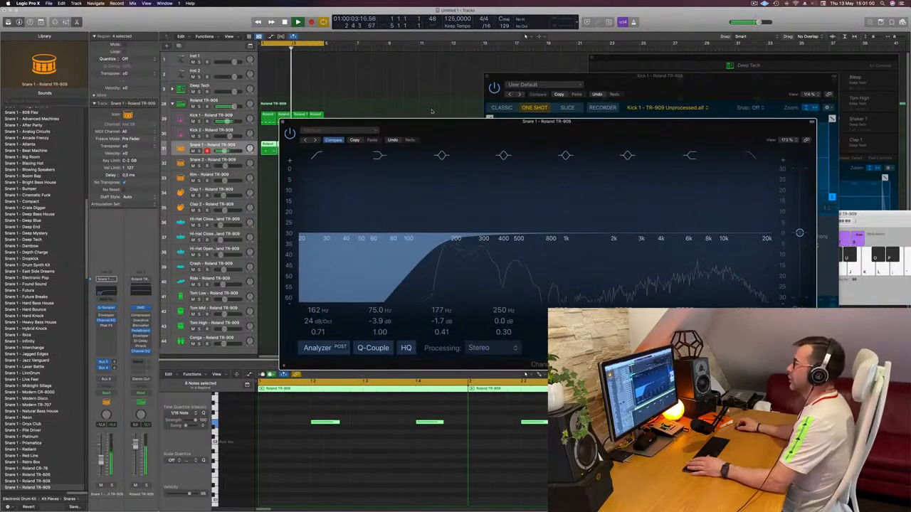
pyautogui.moveTo(433, 121); pyautogui.dragTo(552, 81)
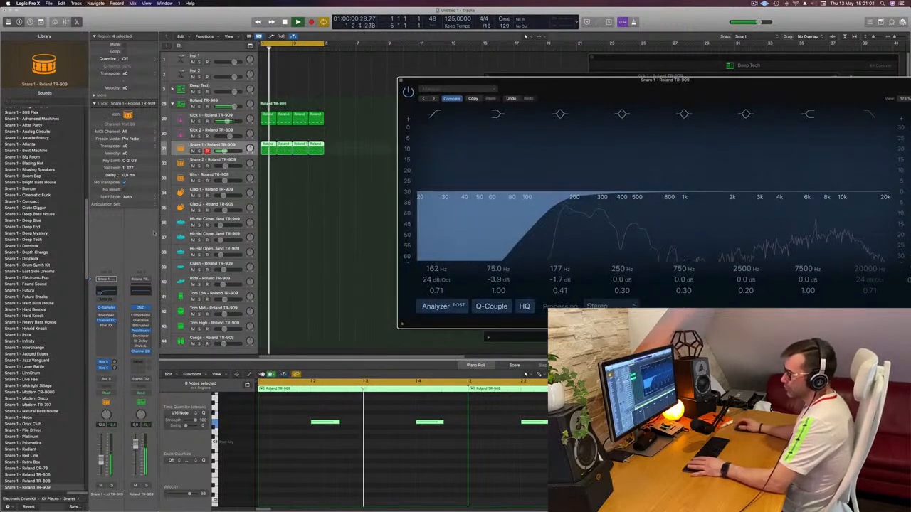
# - Adjust Snare 1's Bus 4 delay send and add a Channel EQ to the Delay channel with a 376 Hz, 12 dB/Oct low cut
pyautogui.click(115, 369)
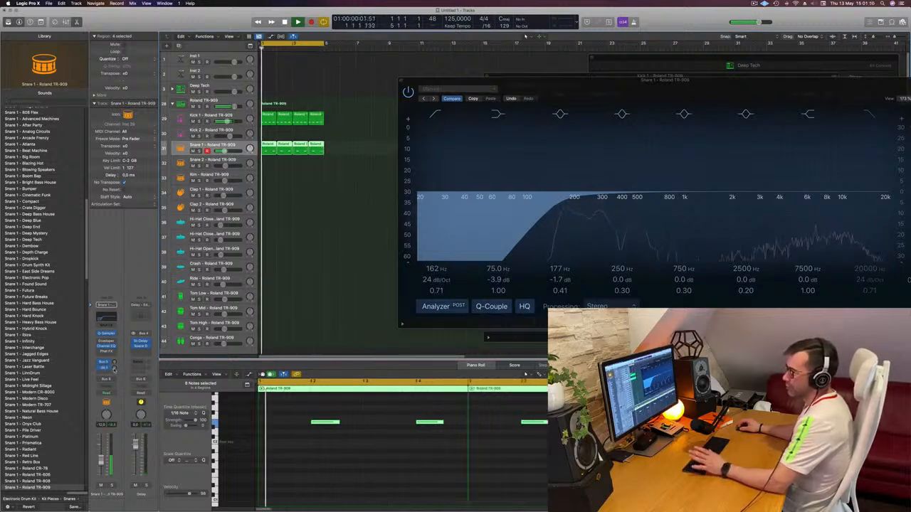
pyautogui.click(141, 317)
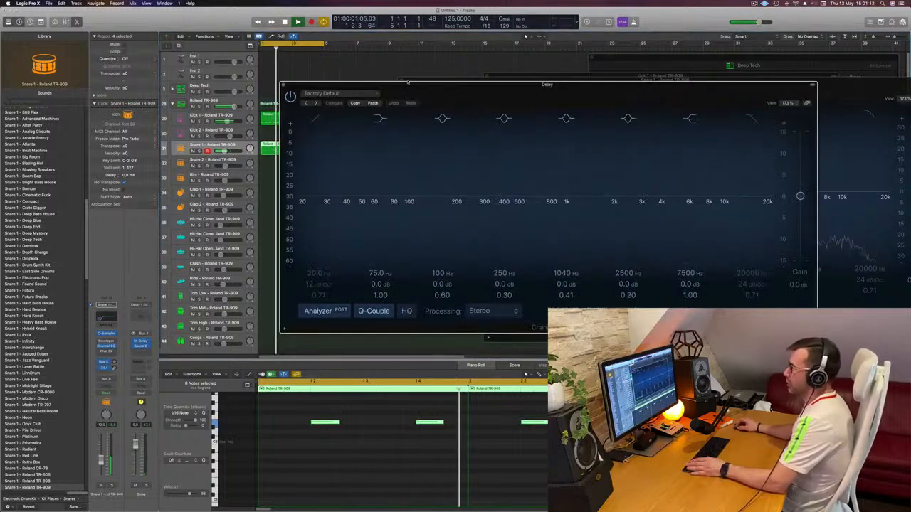
pyautogui.click(315, 120)
pyautogui.moveTo(307, 169); pyautogui.dragTo(503, 167)
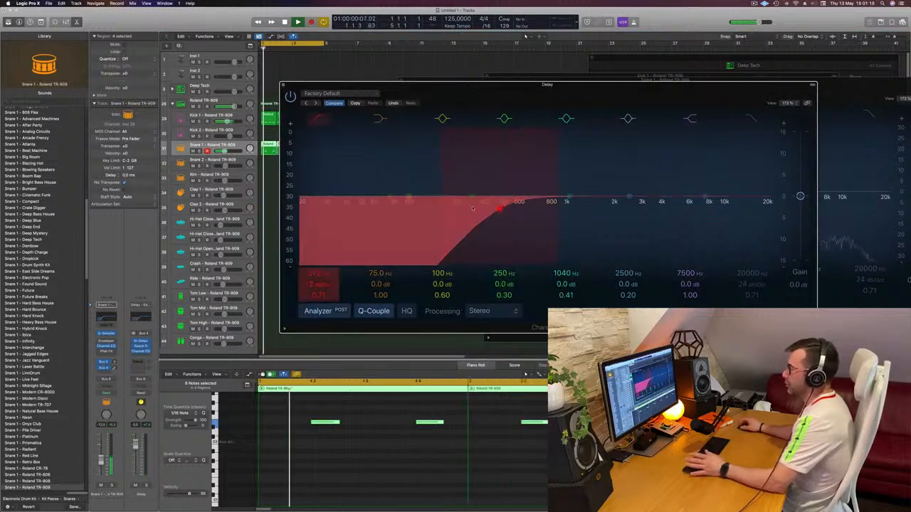
# - Compare the delay with its Channel EQ bypassed and enabled, and close the Delay and Snare 1 EQ windows
pyautogui.click(291, 96)
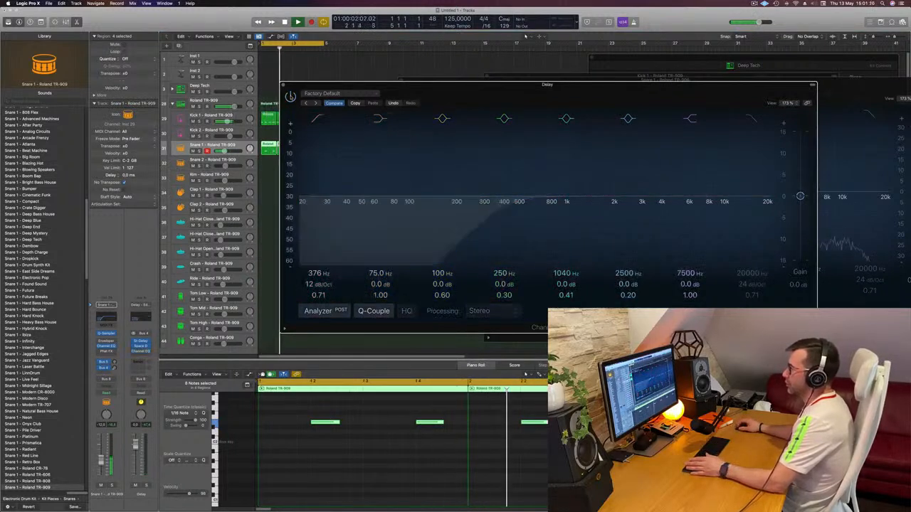
pyautogui.click(290, 97)
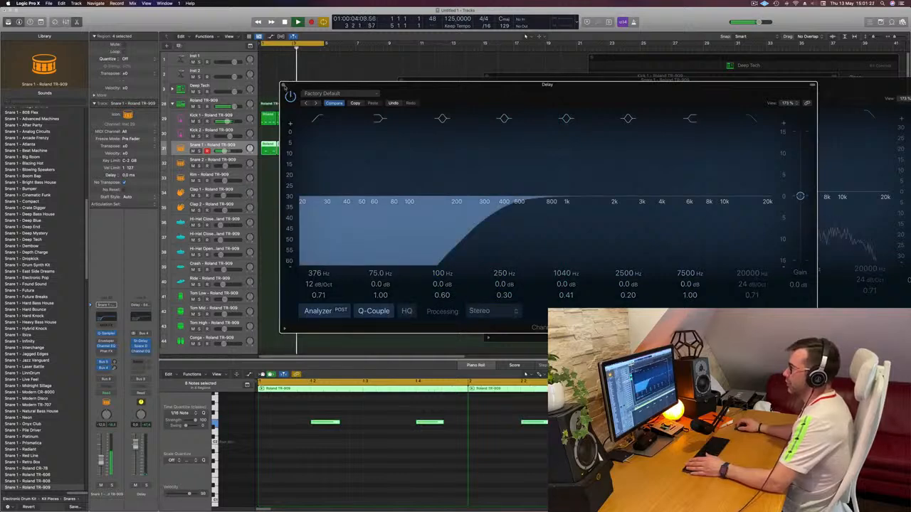
pyautogui.click(284, 84)
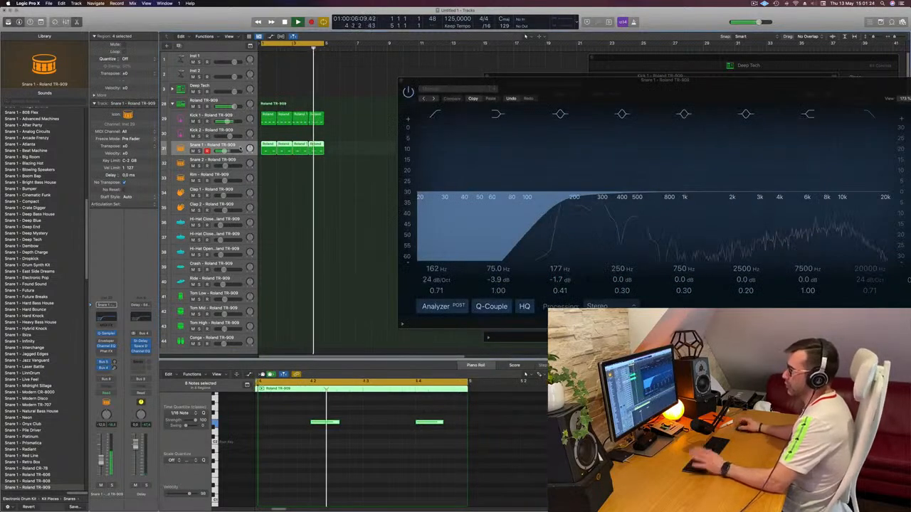
pyautogui.moveTo(568, 82); pyautogui.dragTo(417, 115)
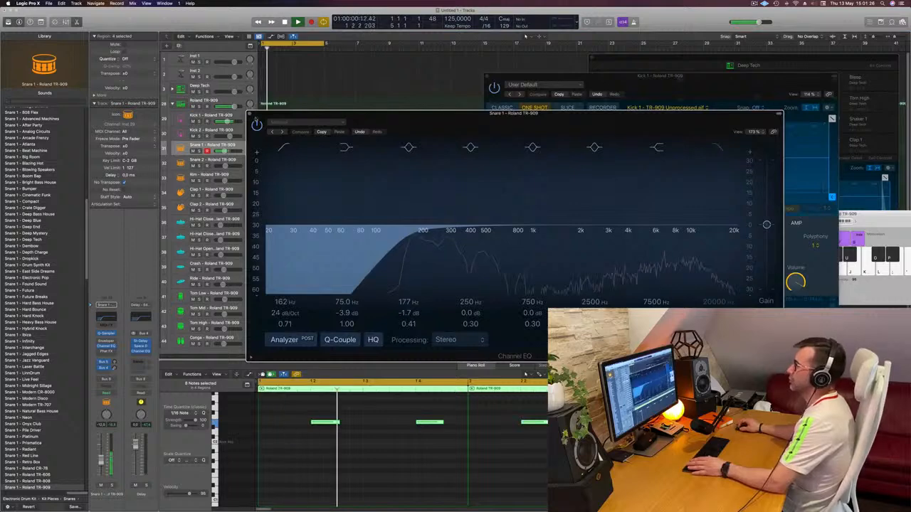
pyautogui.click(251, 114)
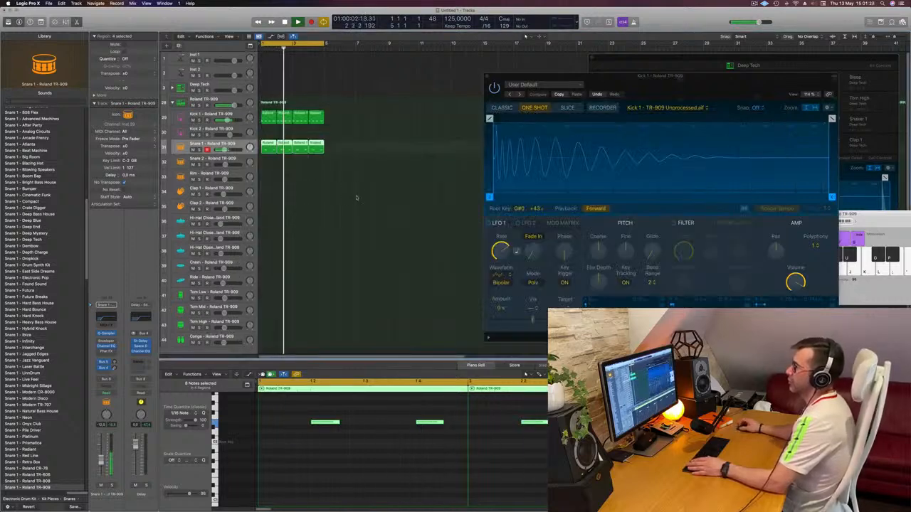
# - Copy the first Kick 1 region to the Hi-Hat Open track, transpose its four notes and shift them to the offbeats
pyautogui.scroll(-1, 367, 181)
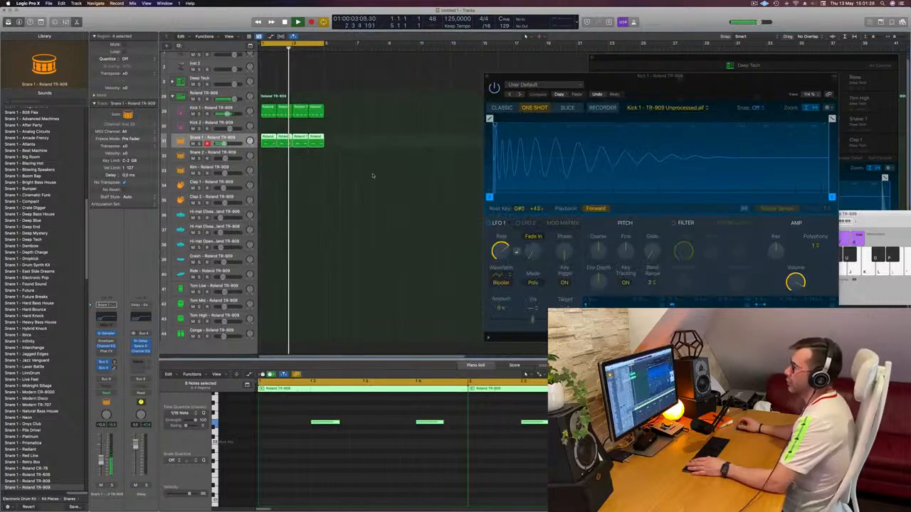
pyautogui.click(265, 108)
pyautogui.moveTo(267, 108); pyautogui.dragTo(266, 243)
pyautogui.moveTo(275, 427); pyautogui.dragTo(459, 470)
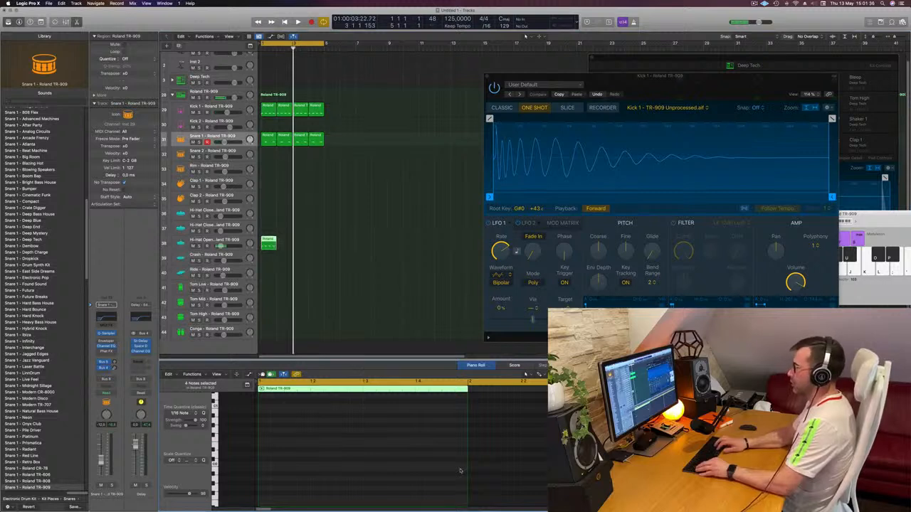
pyautogui.scroll(8, 458, 451)
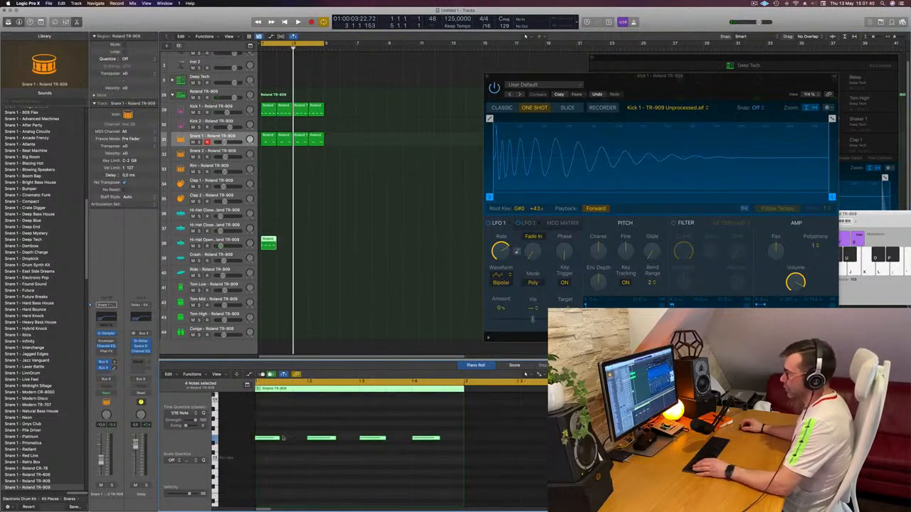
pyautogui.hscroll(-1, 278, 439)
pyautogui.moveTo(282, 438)
pyautogui.mouseDown()
pyautogui.moveTo(271, 439)
pyautogui.moveTo(290, 439)
pyautogui.mouseUp()
pyautogui.press('space')
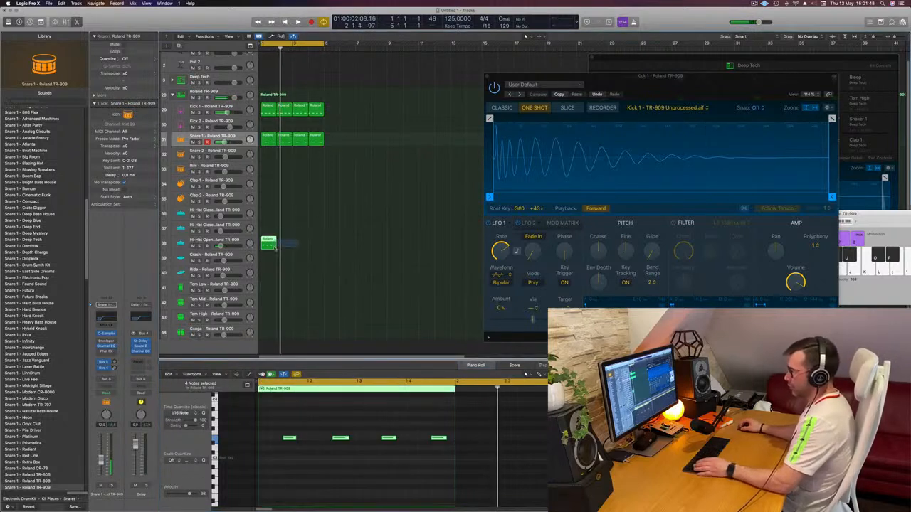
# - Duplicate the one-bar Hi-Hat Open region until it fills the four-bar loop and play it
pyautogui.press('super+r')
pyautogui.press('super+r')
pyautogui.press('super+r')
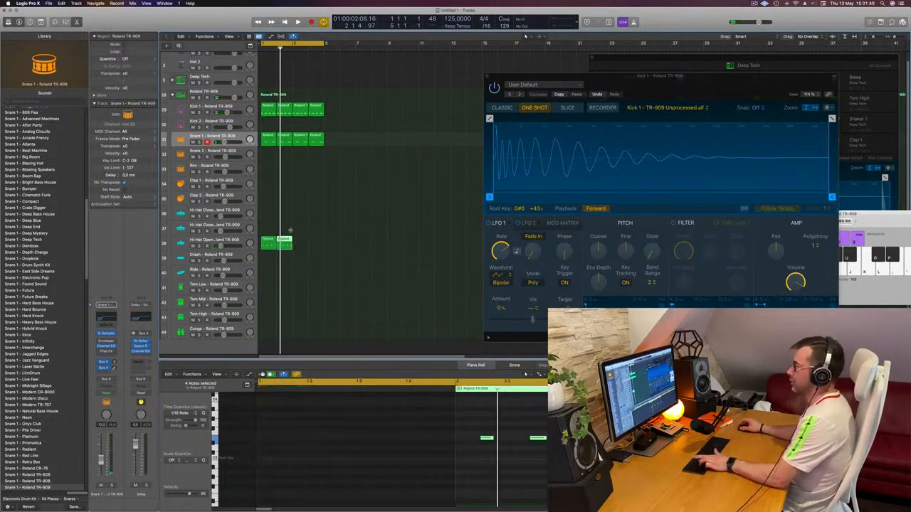
pyautogui.press('space')
pyautogui.click(393, 240)
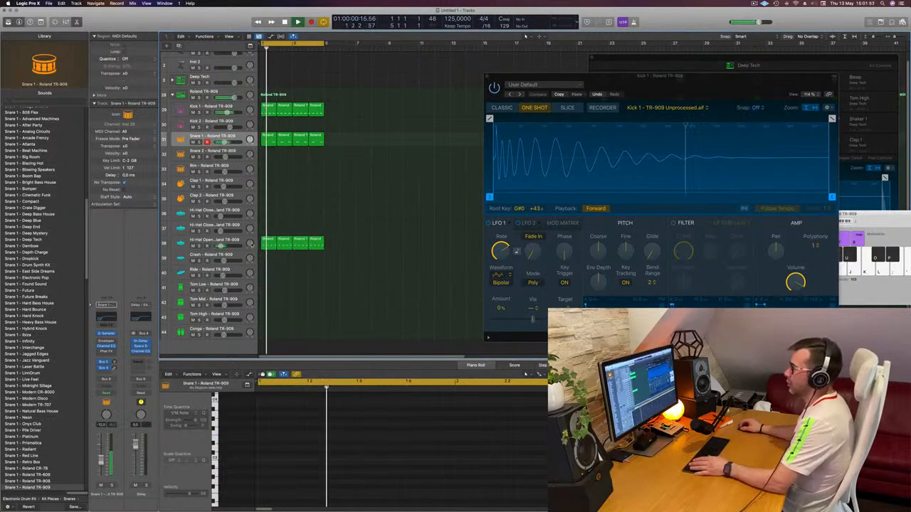
# - In Hi-Hat Open's Channel EQ, set a 625 Hz, 36 dB/Oct low cut while the loop plays
pyautogui.click(226, 244)
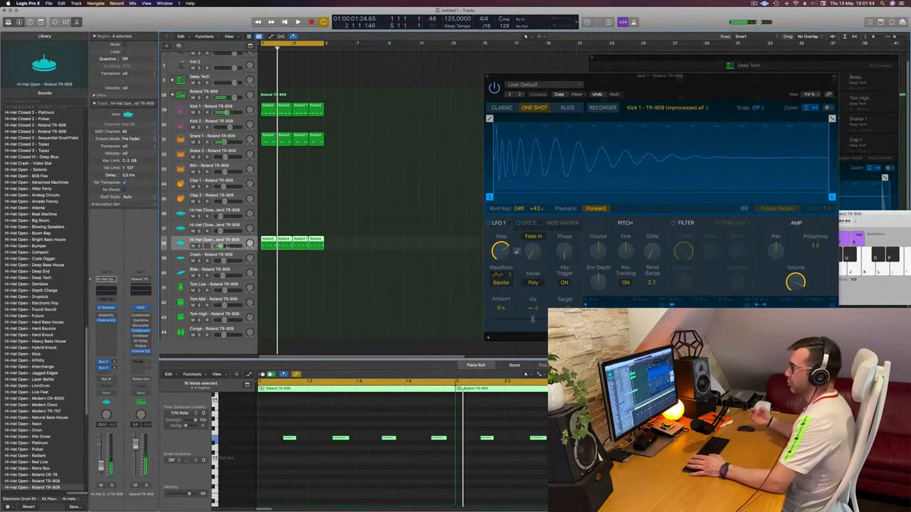
pyautogui.press('space')
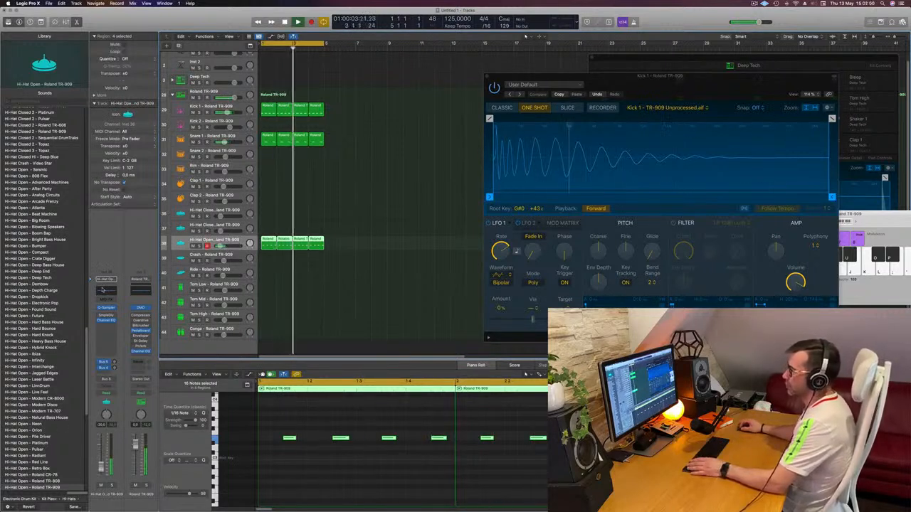
pyautogui.click(106, 320)
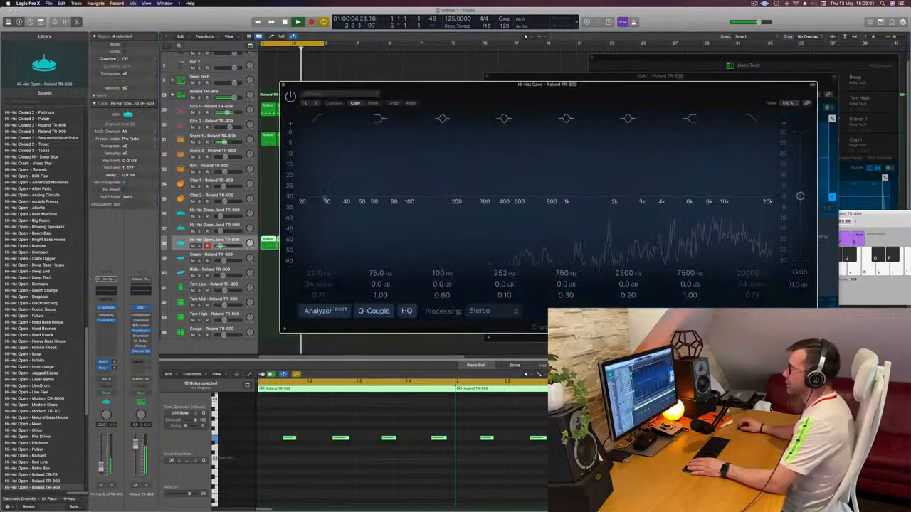
pyautogui.click(318, 120)
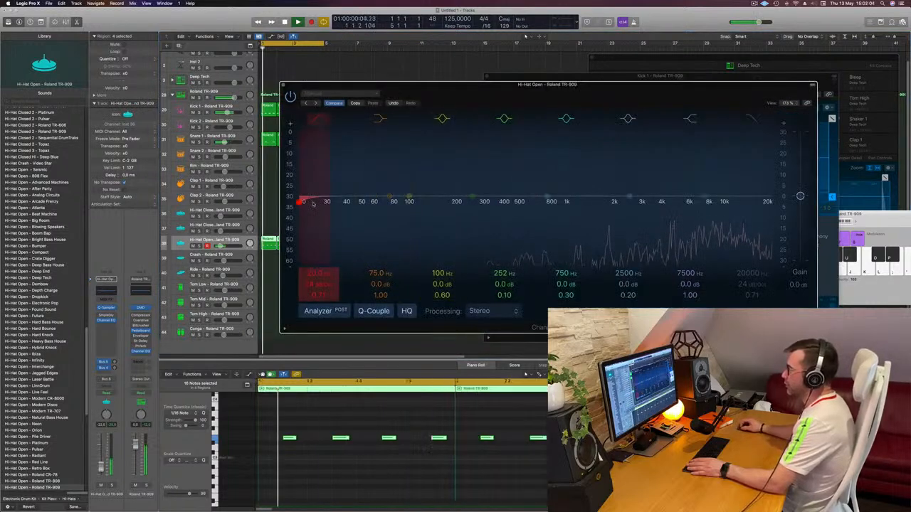
pyautogui.moveTo(302, 202); pyautogui.dragTo(512, 201)
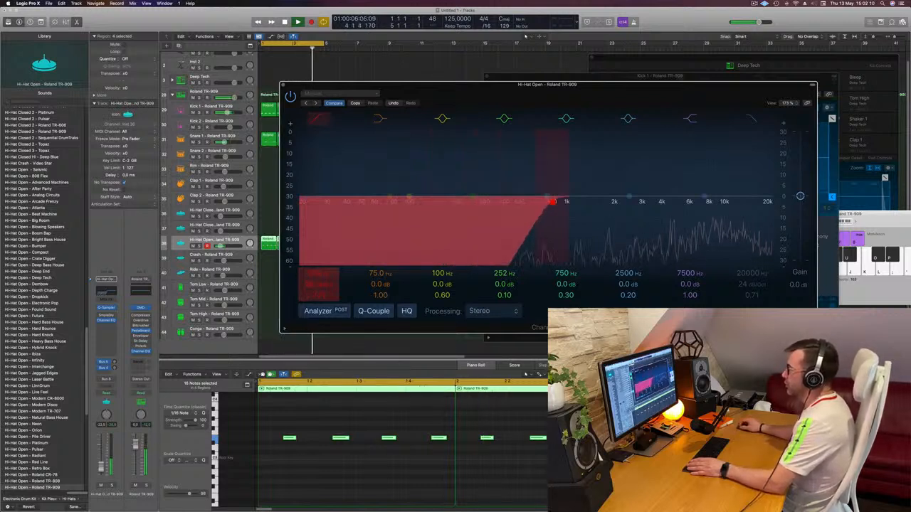
pyautogui.moveTo(552, 201); pyautogui.dragTo(556, 202)
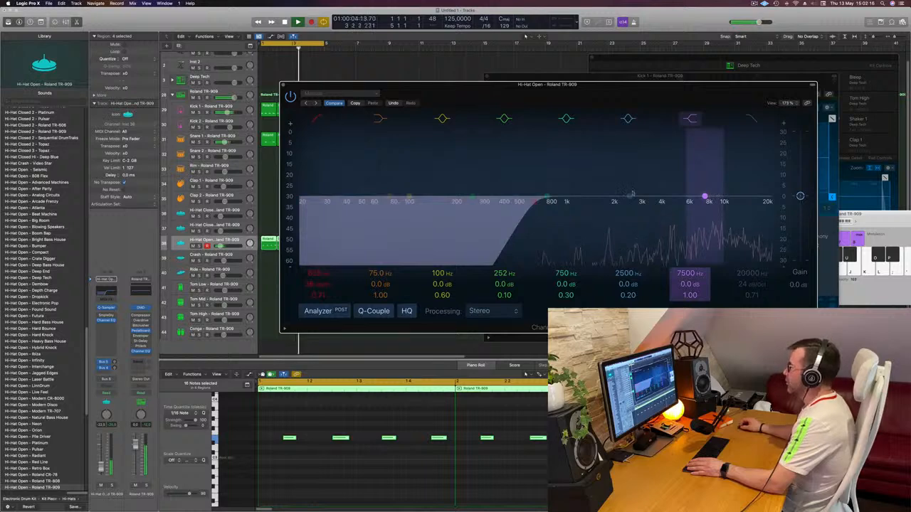
# - Reduce 5900 Hz by 5.0 dB with a Q of 0.98 in Hi-Hat Open's Channel EQ
pyautogui.moveTo(632, 194); pyautogui.dragTo(669, 201)
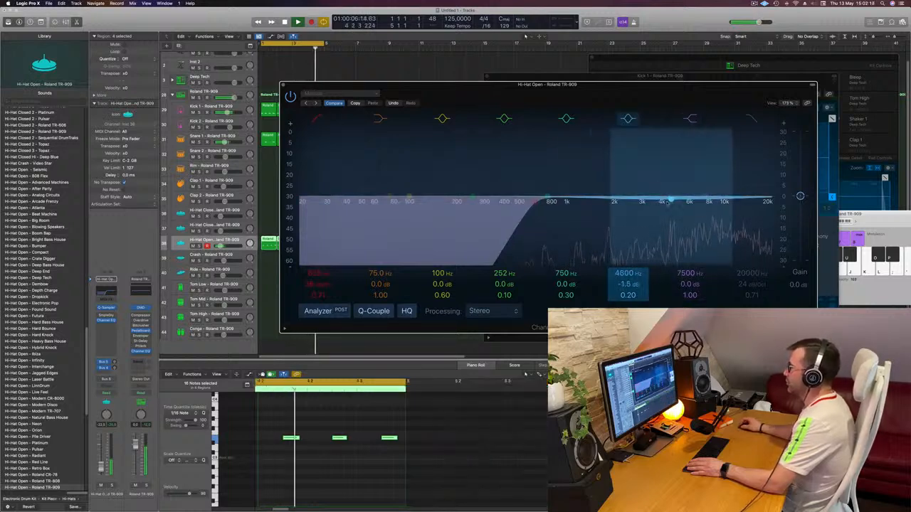
pyautogui.moveTo(626, 285)
pyautogui.mouseDown()
pyautogui.moveTo(627, 274)
pyautogui.moveTo(629, 294)
pyautogui.moveTo(627, 285)
pyautogui.mouseUp()
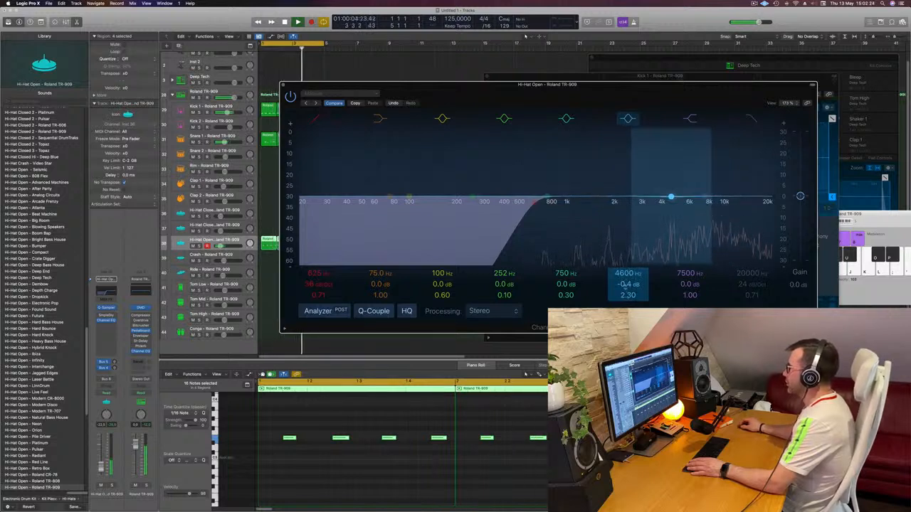
pyautogui.moveTo(626, 274)
pyautogui.mouseDown()
pyautogui.moveTo(626, 263)
pyautogui.moveTo(626, 272)
pyautogui.mouseUp()
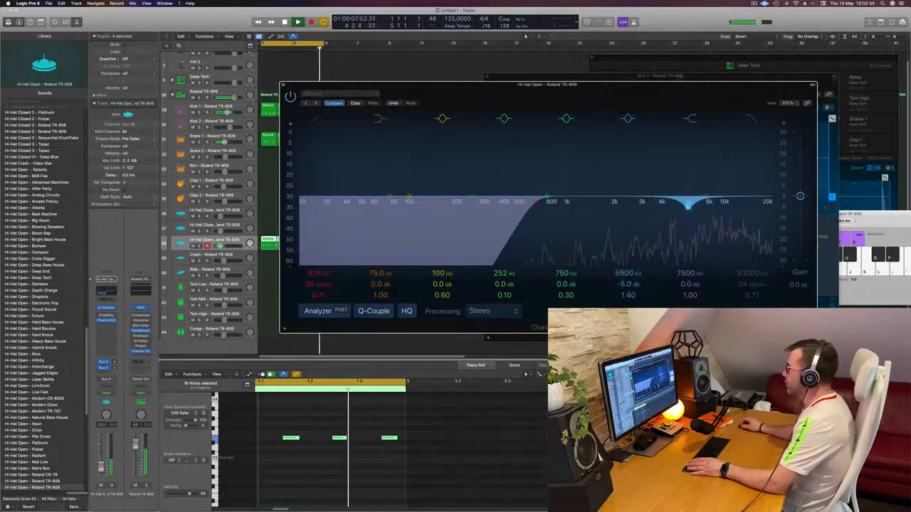
pyautogui.moveTo(628, 294); pyautogui.dragTo(627, 302)
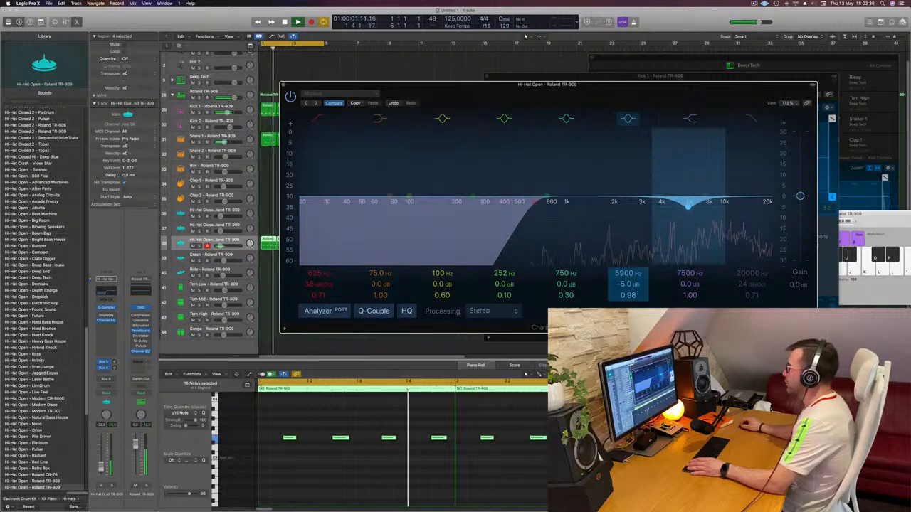
pyautogui.click(688, 260)
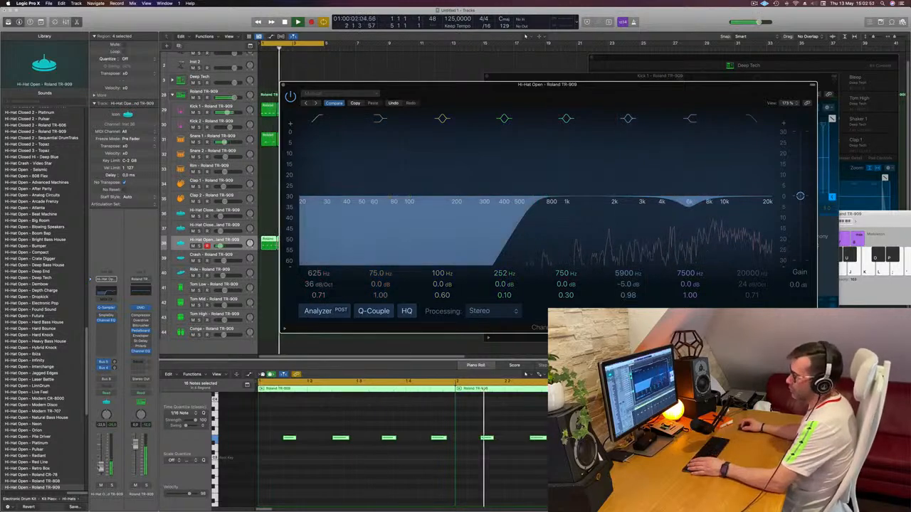
# - Compare Hi-Hat Open with its Channel EQ bypassed and enabled, and close the EQ window
pyautogui.click(289, 54)
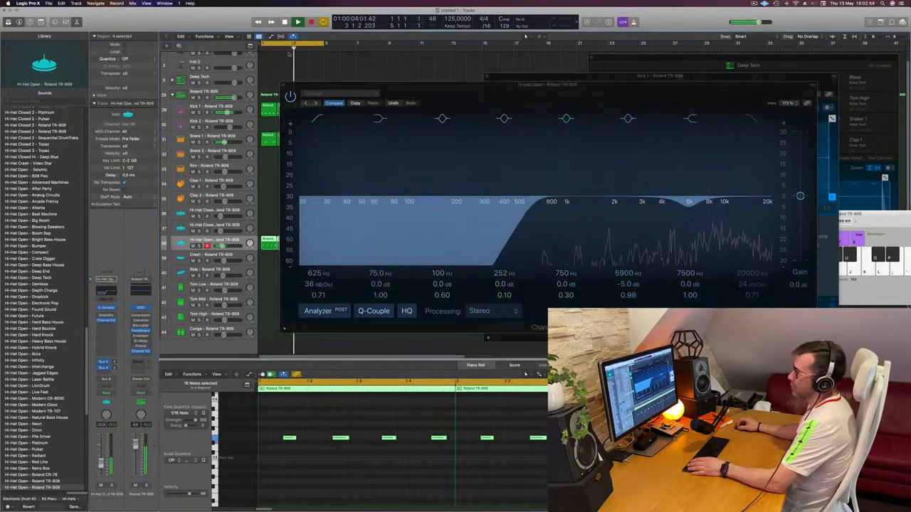
pyautogui.click(290, 98)
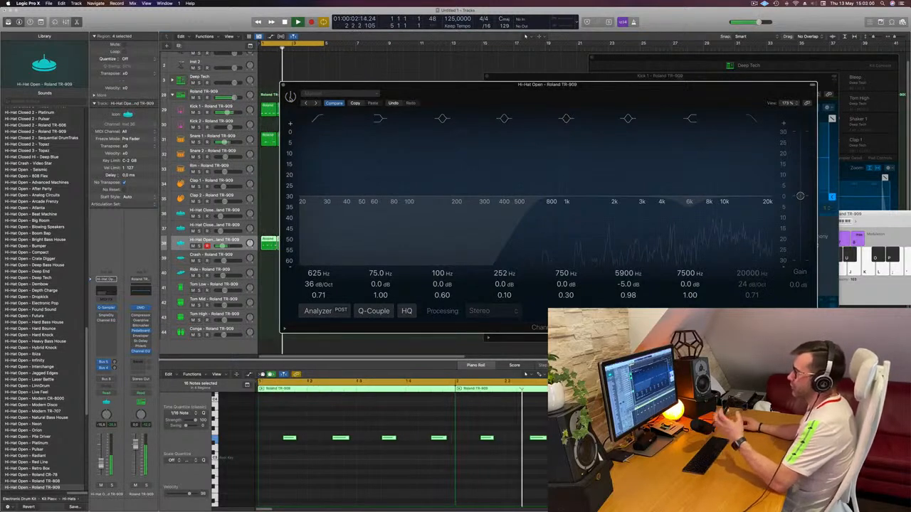
pyautogui.click(290, 98)
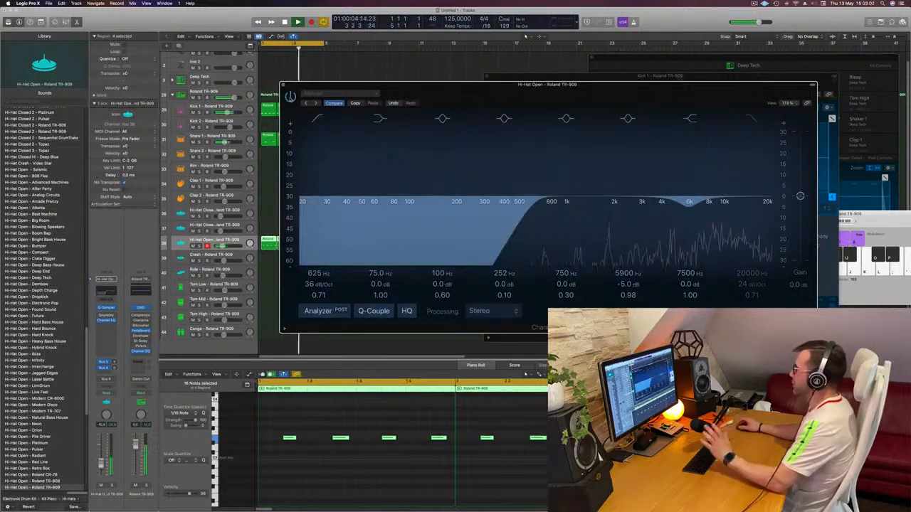
pyautogui.click(283, 85)
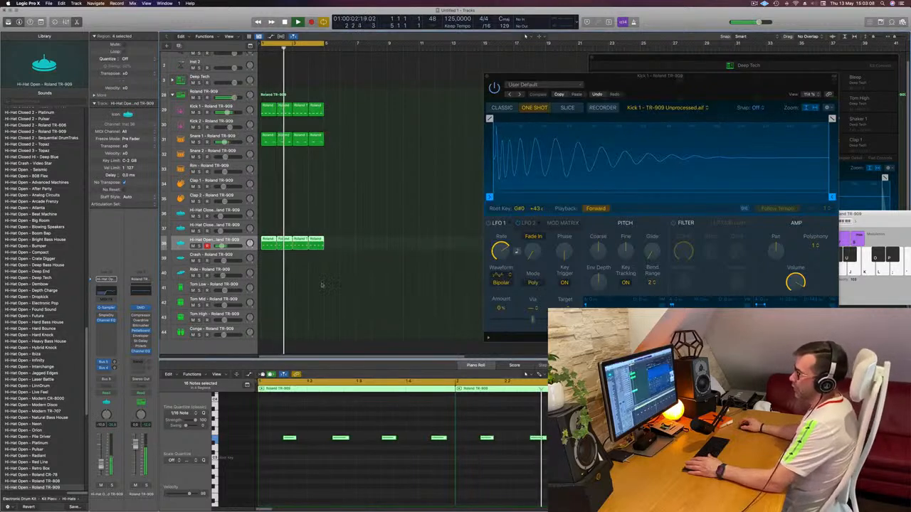
# - Copy the first Kick 1 region to the Tom Low track, keeping only one note, placed on the offbeat of beat four
pyautogui.scroll(-2, 358, 255)
pyautogui.click(402, 215)
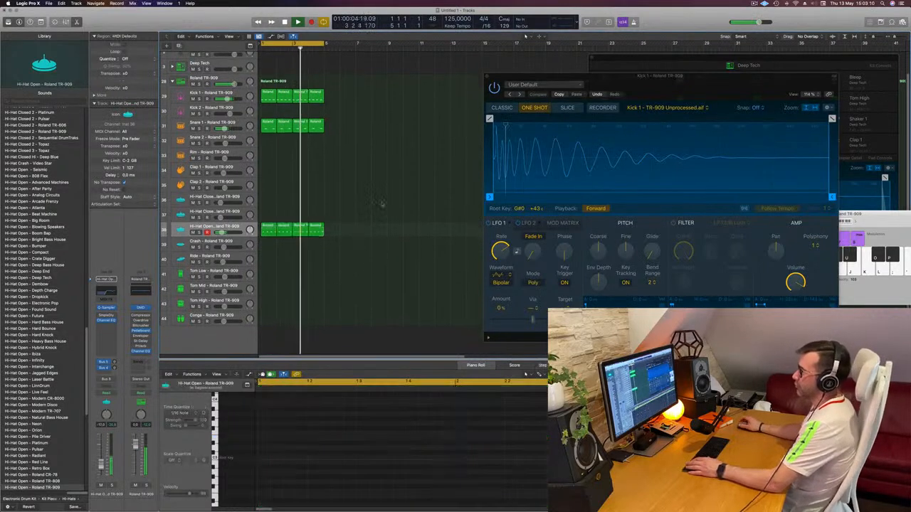
pyautogui.scroll(1, 402, 215)
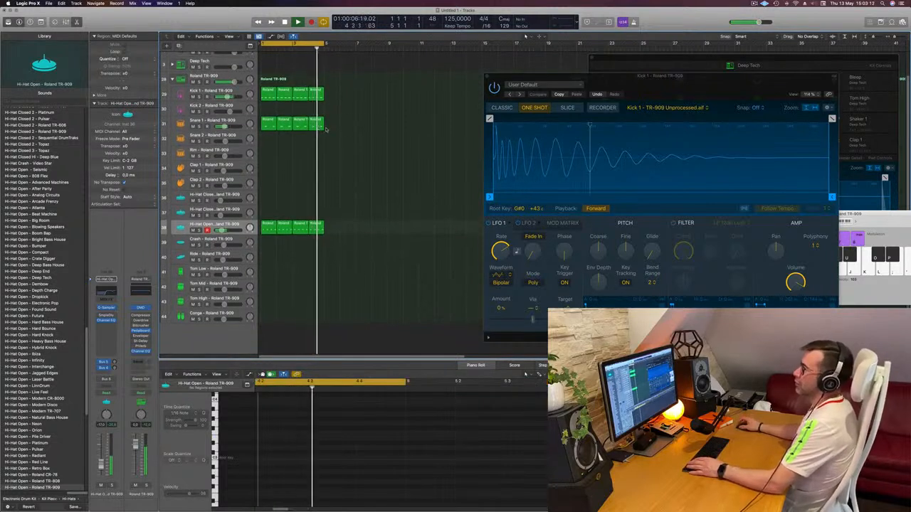
pyautogui.moveTo(269, 93); pyautogui.dragTo(268, 275)
pyautogui.moveTo(267, 430); pyautogui.dragTo(396, 458)
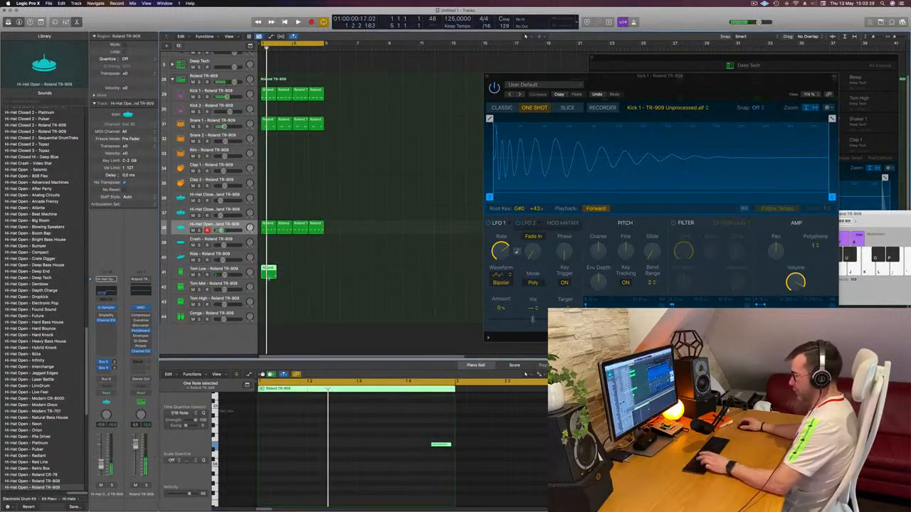
# - Duplicate the one-bar Tom Low region until it fills the four-bar loop, select the Tom Low track and play the loop
pyautogui.press('super+r')
pyautogui.press('super+r')
pyautogui.press('super+r')
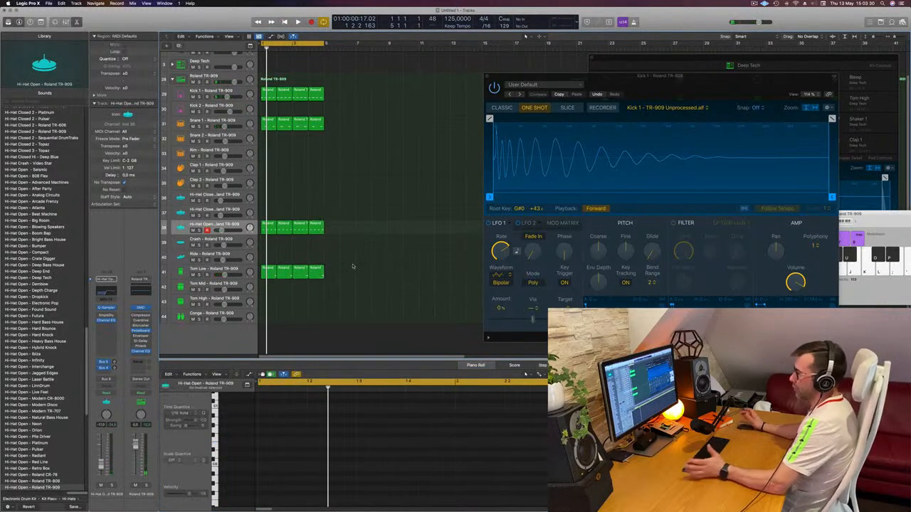
pyautogui.click(235, 268)
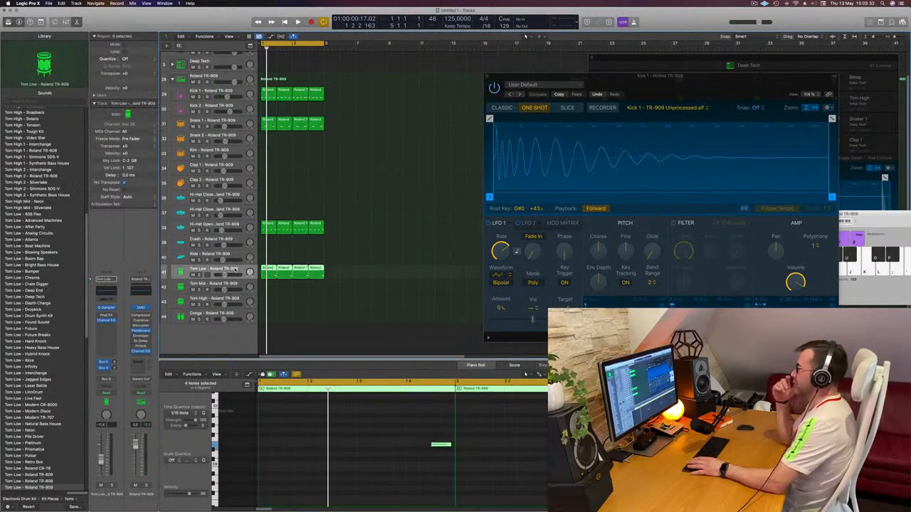
pyautogui.click(352, 253)
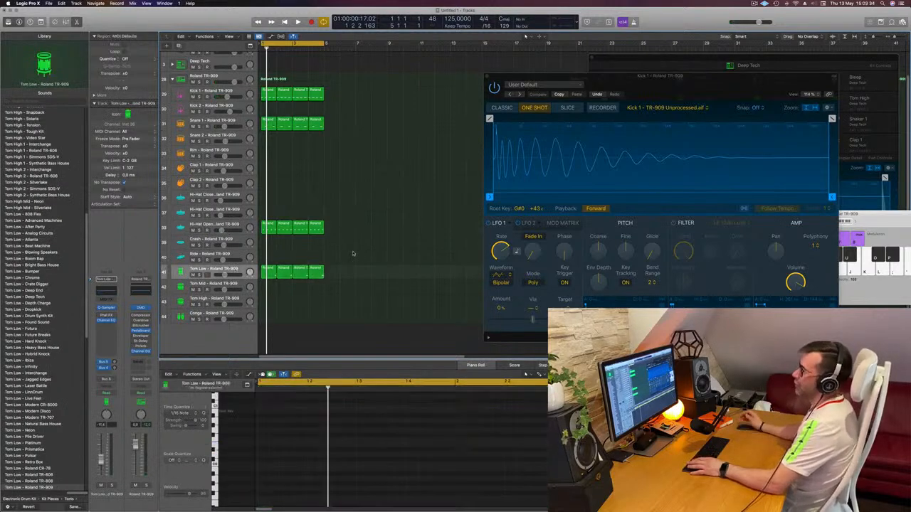
pyautogui.press('space')
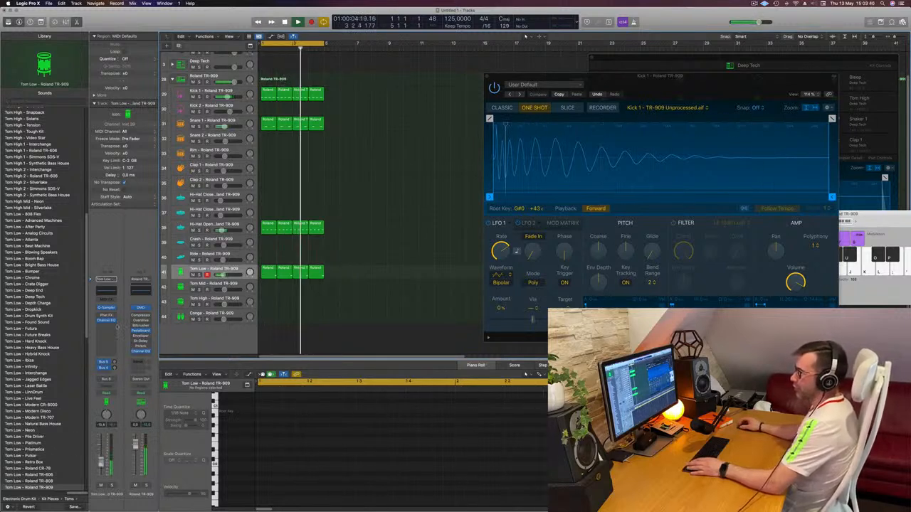
# - Examine Tom Low in its Channel EQ, lower the track's volume and close the EQ window
pyautogui.click(112, 289)
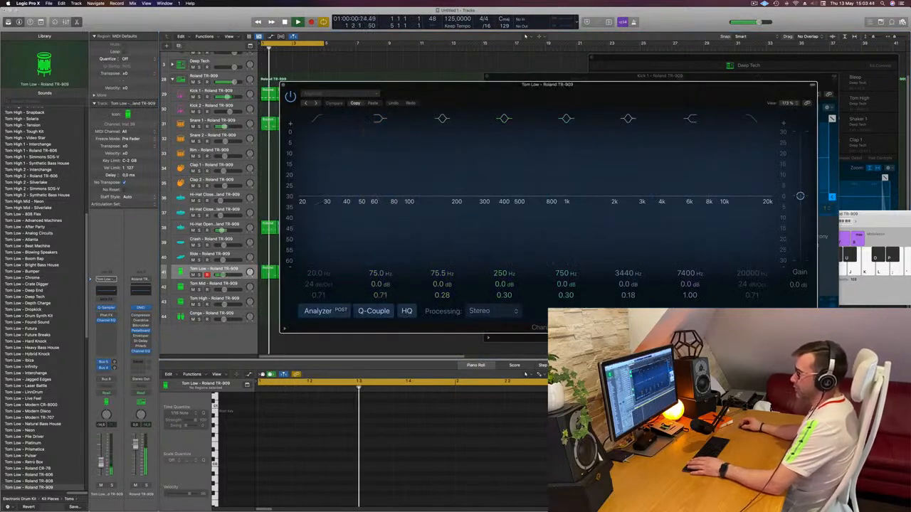
pyautogui.click(114, 425)
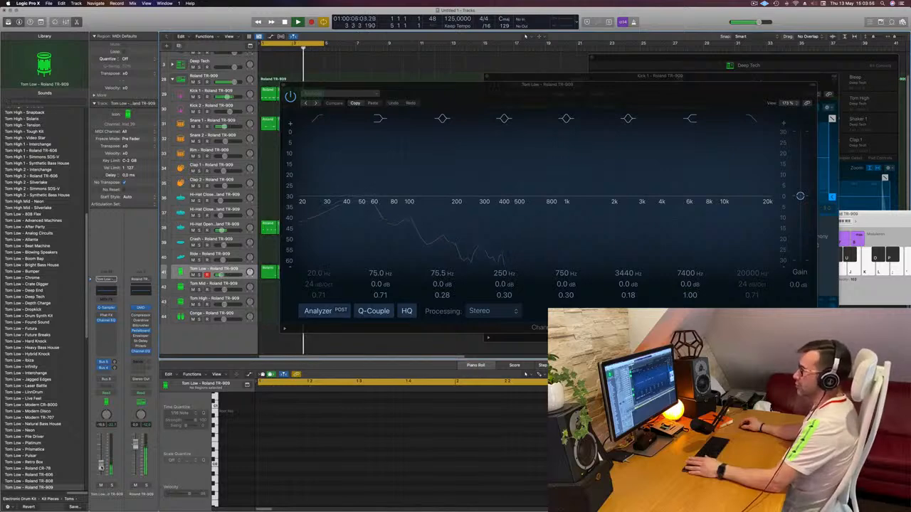
pyautogui.moveTo(442, 105); pyautogui.dragTo(396, 184)
pyautogui.click(237, 164)
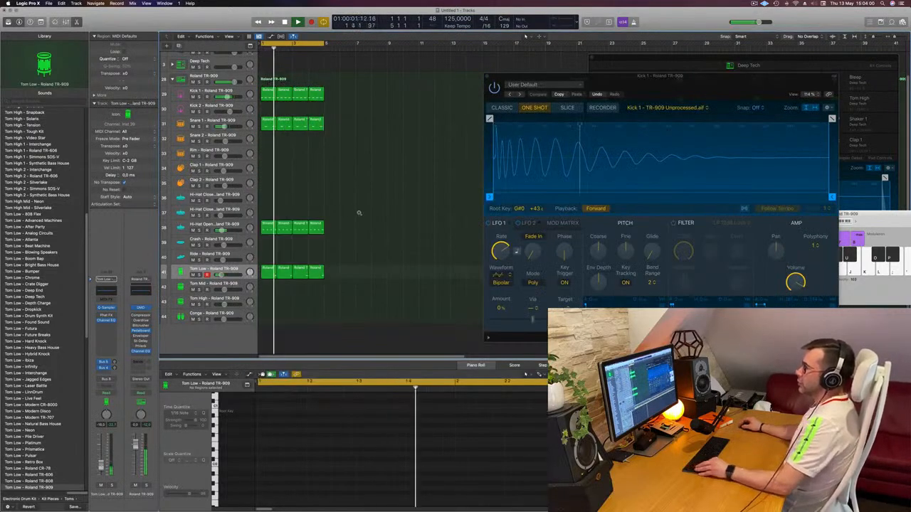
# - Copy the first Hi-Hat Open region to the Conga track, transpose its four notes down and play them
pyautogui.scroll(-3, 359, 213)
pyautogui.scroll(-2, 360, 212)
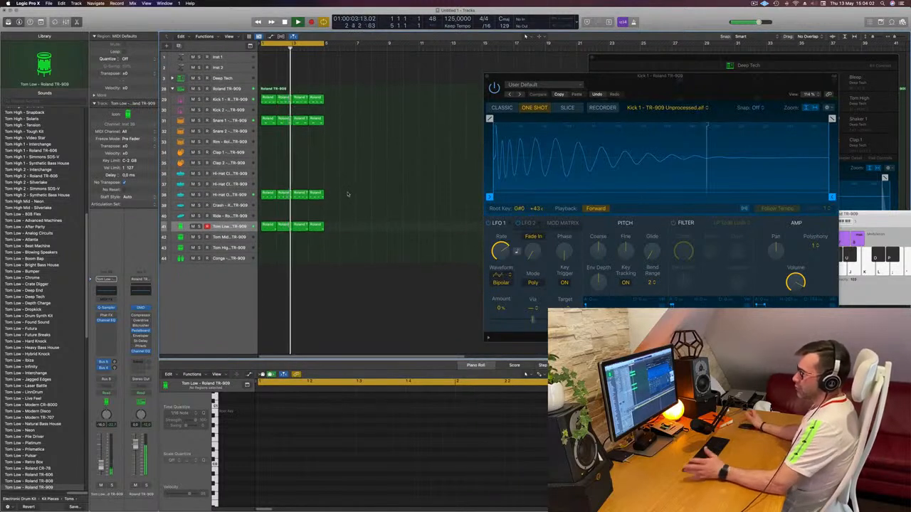
pyautogui.moveTo(270, 196); pyautogui.dragTo(270, 265)
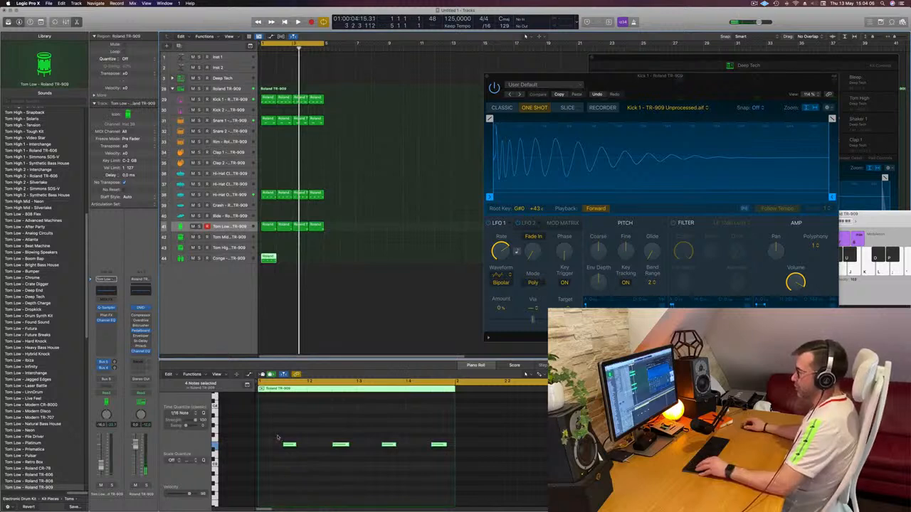
pyautogui.moveTo(277, 436); pyautogui.dragTo(463, 466)
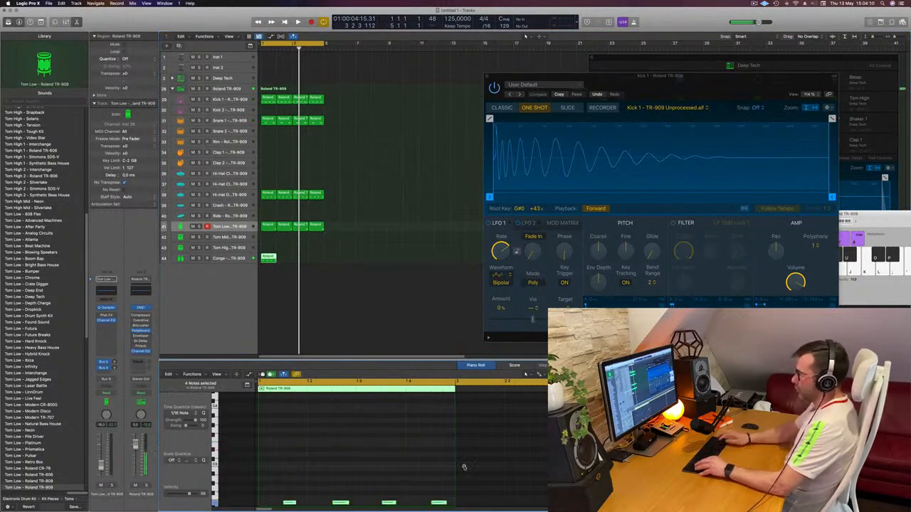
pyautogui.scroll(-5, 464, 468)
pyautogui.press('Return')
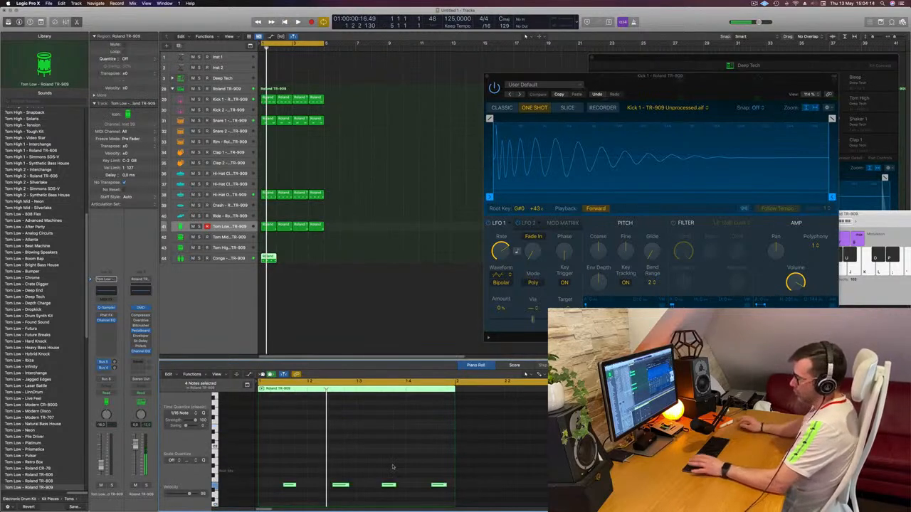
# - Shift the second and fourth Conga notes each one sixteenth earlier and play the loop
pyautogui.scroll(-3, 384, 470)
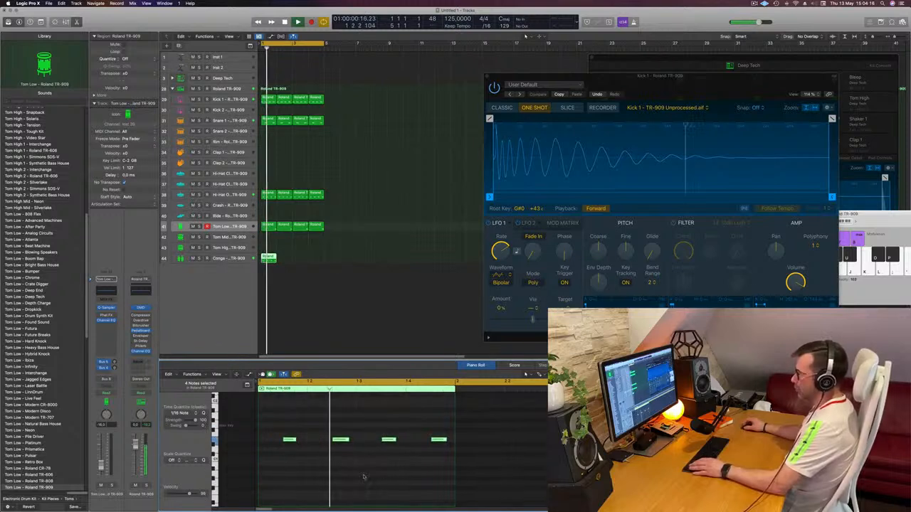
pyautogui.scroll(3, 364, 476)
pyautogui.click(341, 464)
pyautogui.hotkey('alt', 'Left')
pyautogui.hotkey('alt', 'Left')
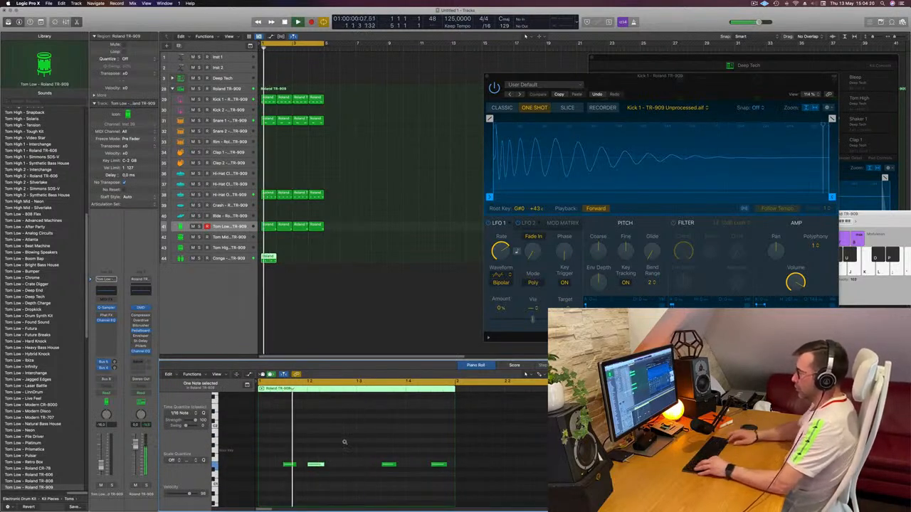
pyautogui.hotkey('alt', 'Right')
pyautogui.hscroll(-2, 341, 444)
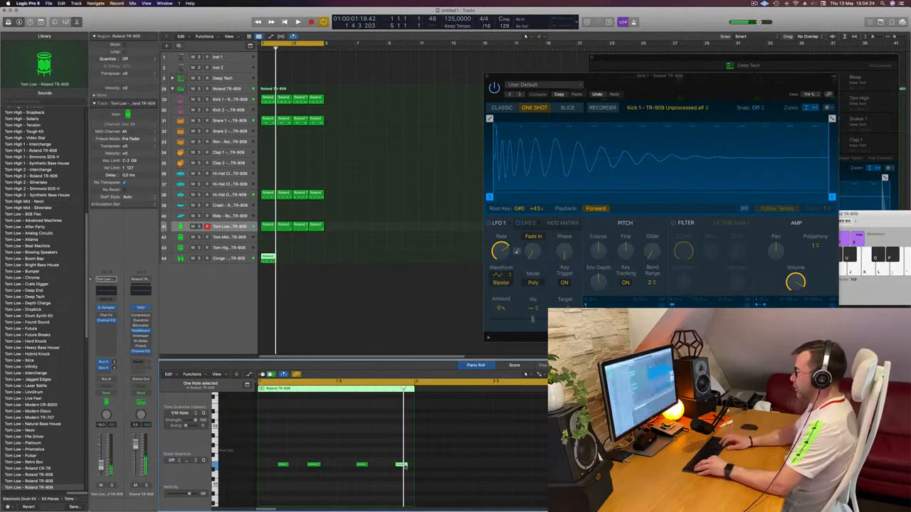
pyautogui.press('space')
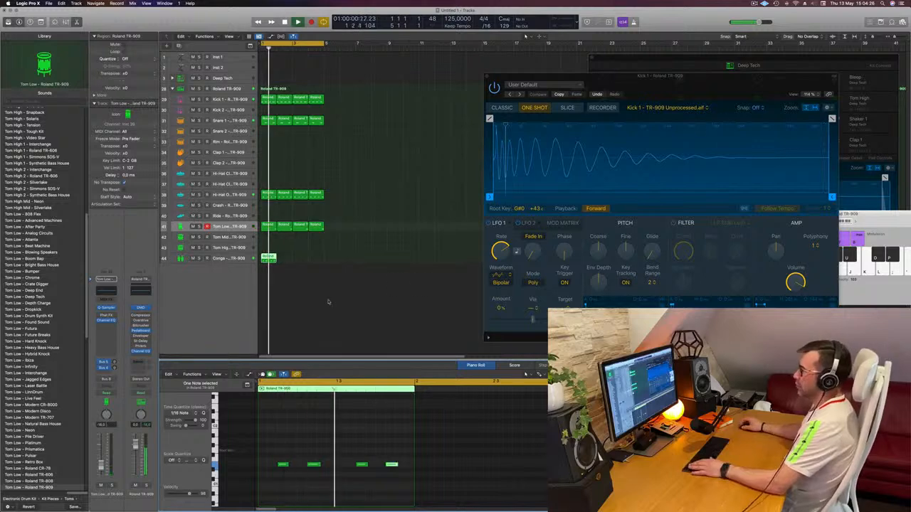
# - Select the Conga track and duplicate its one-bar region until it fills the four-bar loop
pyautogui.press('Down')
pyautogui.press('Down')
pyautogui.press('Down')
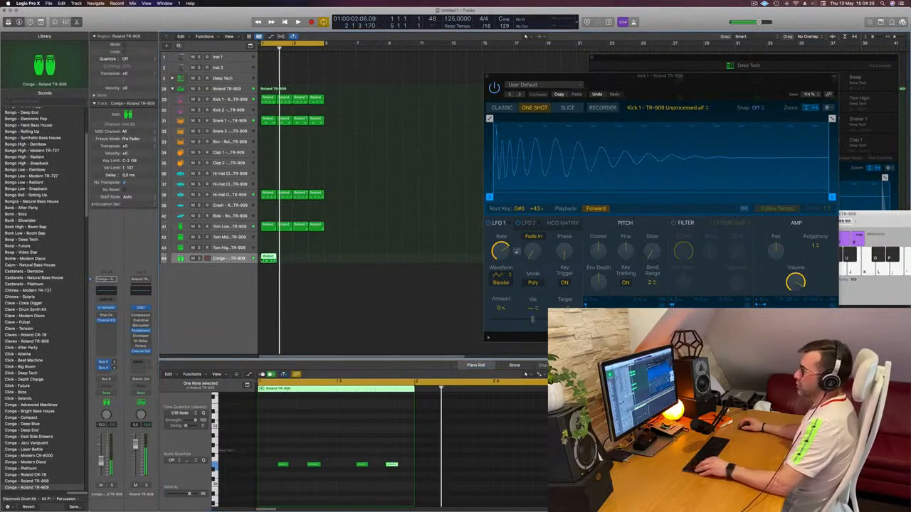
pyautogui.moveTo(324, 256); pyautogui.dragTo(272, 261)
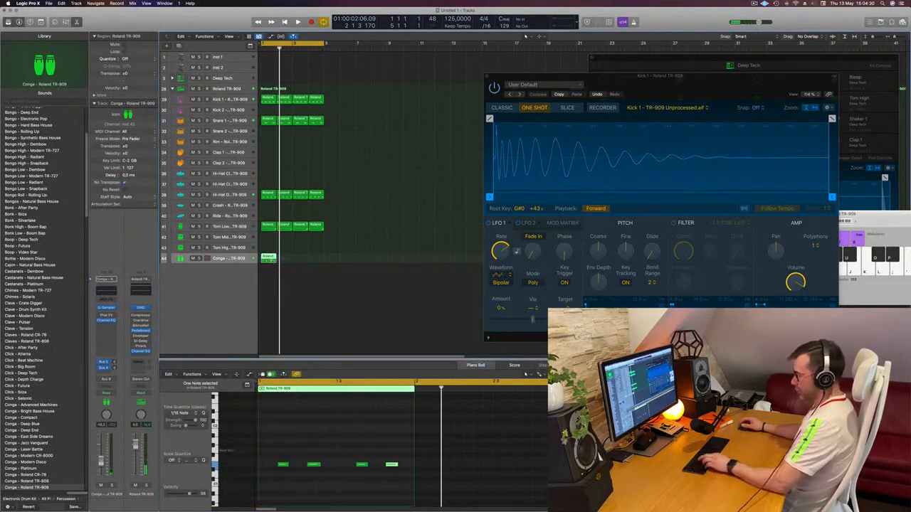
pyautogui.press('super+r')
pyautogui.press('super+r')
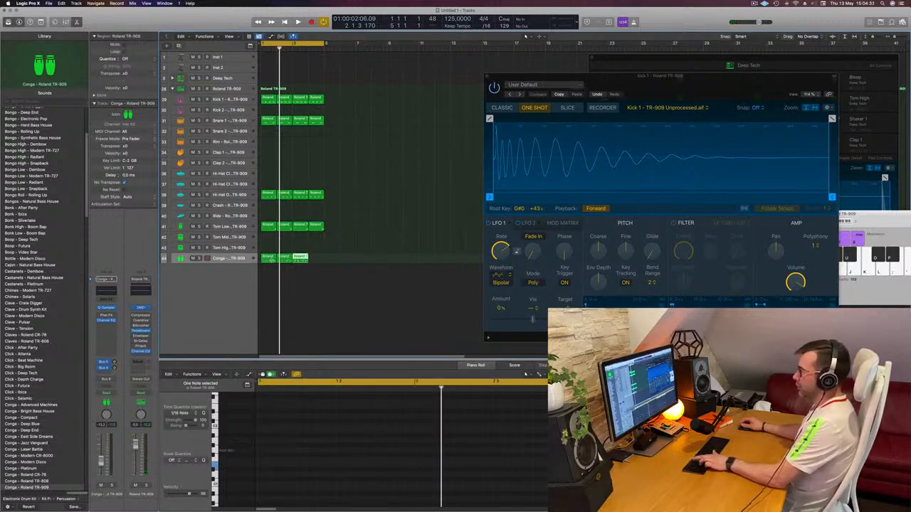
pyautogui.click(239, 262)
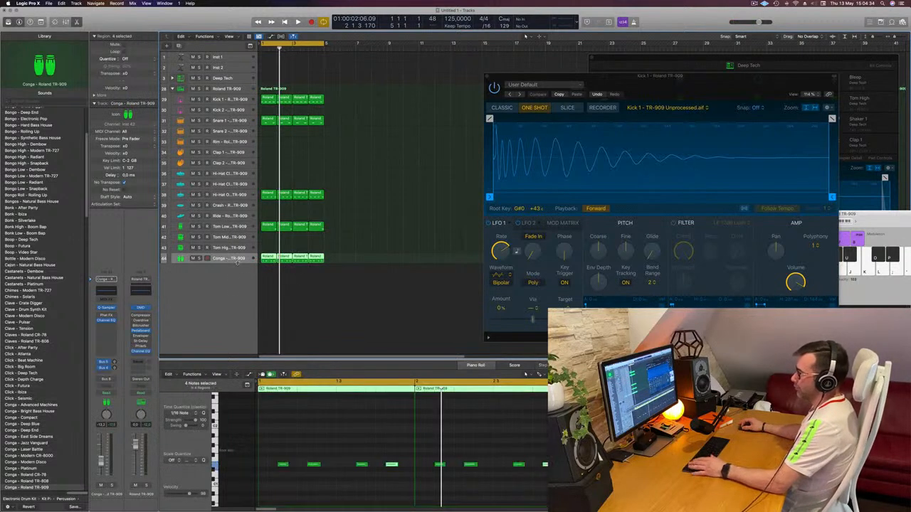
# - Enlarge the Conga track's height, play the loop and select the Conga track again
pyautogui.moveTo(237, 263); pyautogui.dragTo(235, 299)
pyautogui.click(361, 227)
pyautogui.press('space')
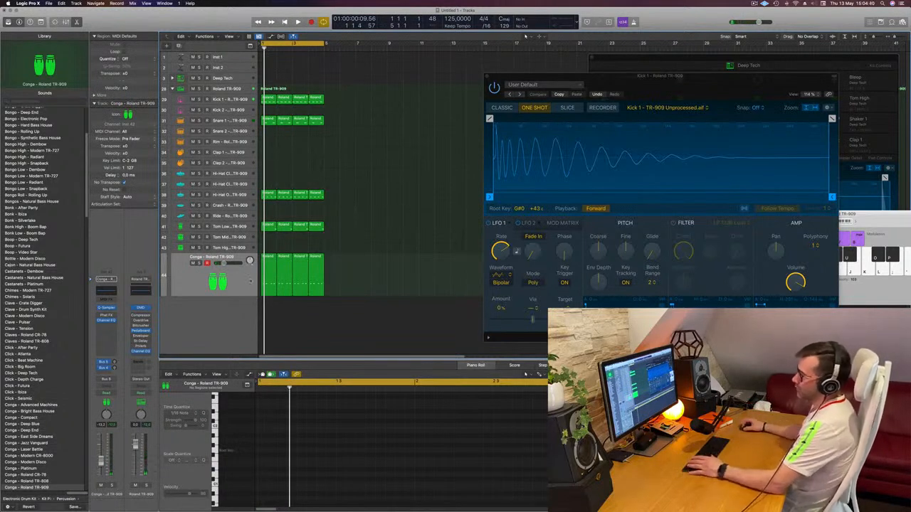
pyautogui.click(242, 286)
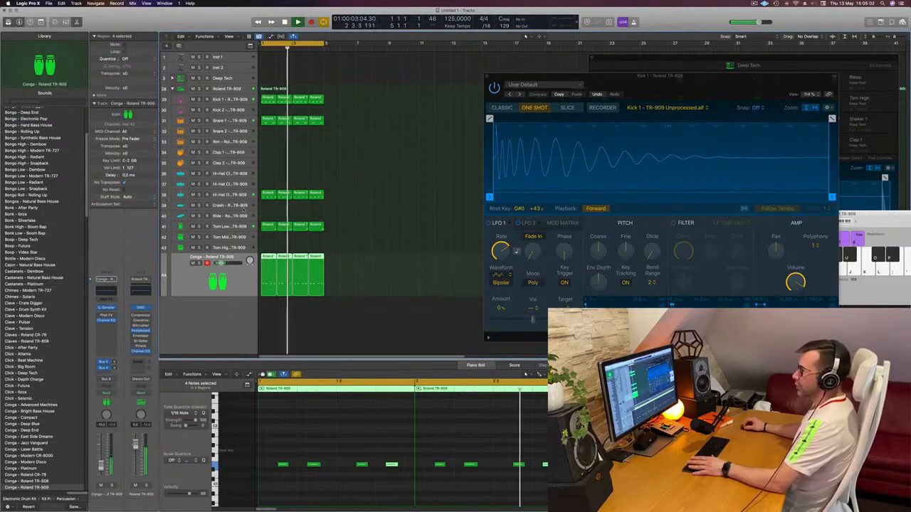
# - Insert a Compressor after the Channel EQ on the Tom Low track
pyautogui.click(239, 226)
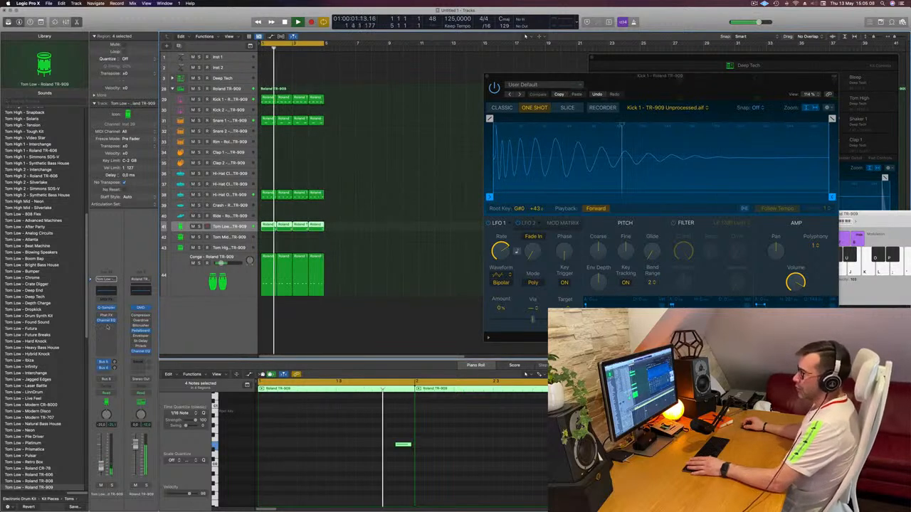
pyautogui.click(112, 326)
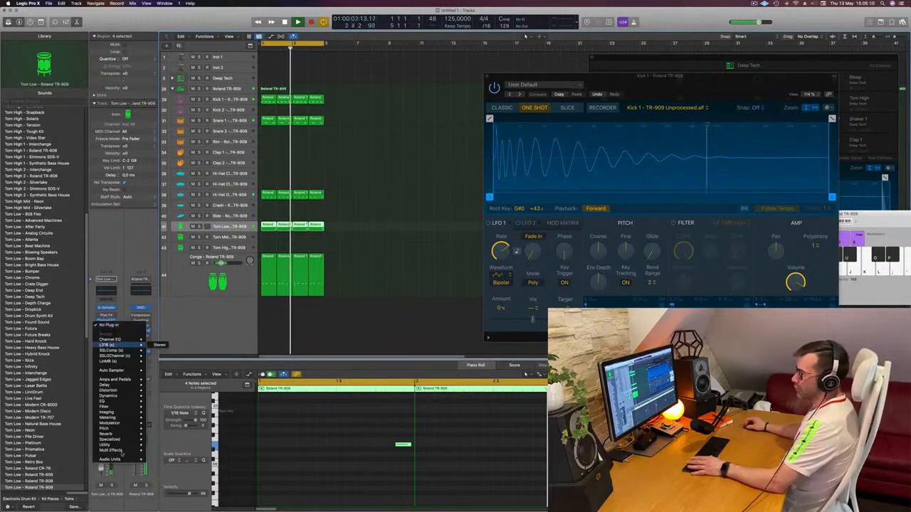
pyautogui.moveTo(128, 396)
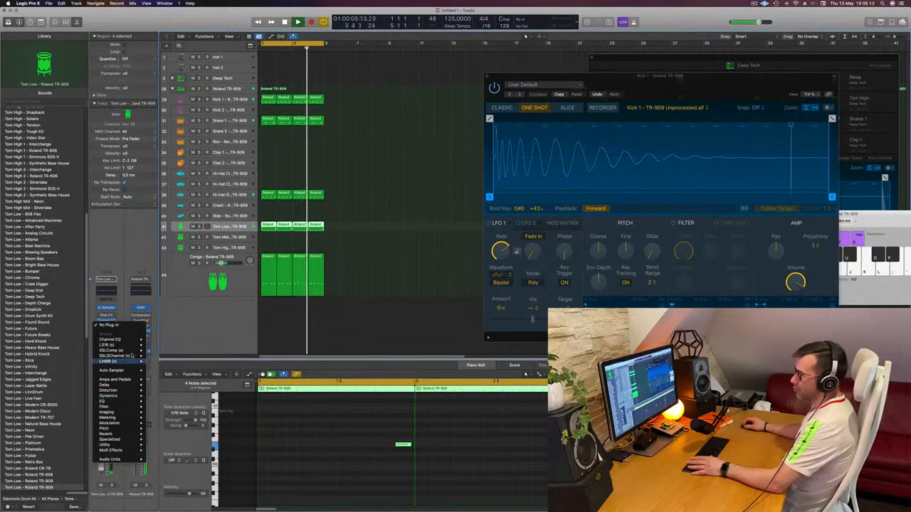
pyautogui.moveTo(132, 348)
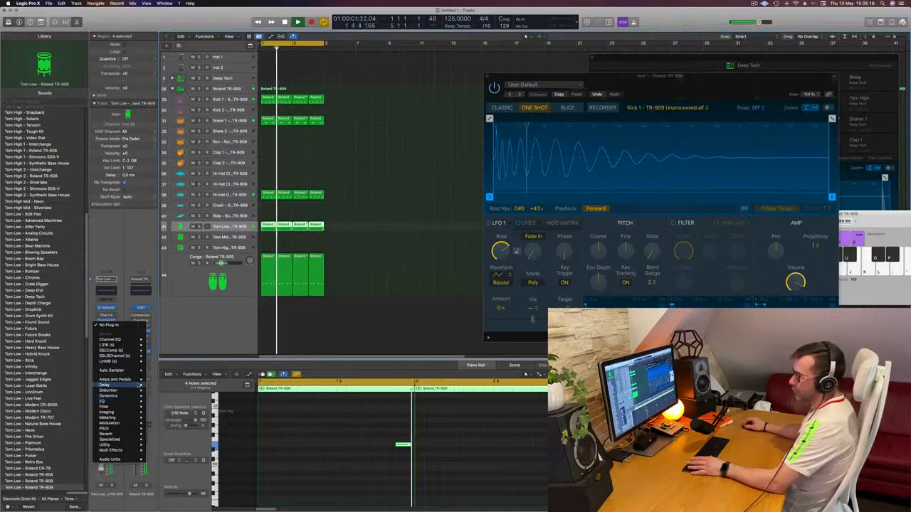
pyautogui.moveTo(140, 396)
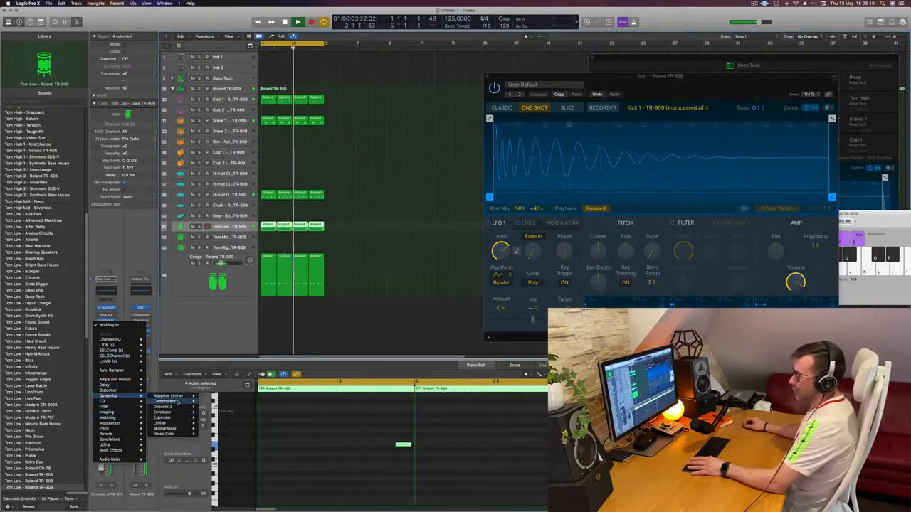
pyautogui.click(212, 401)
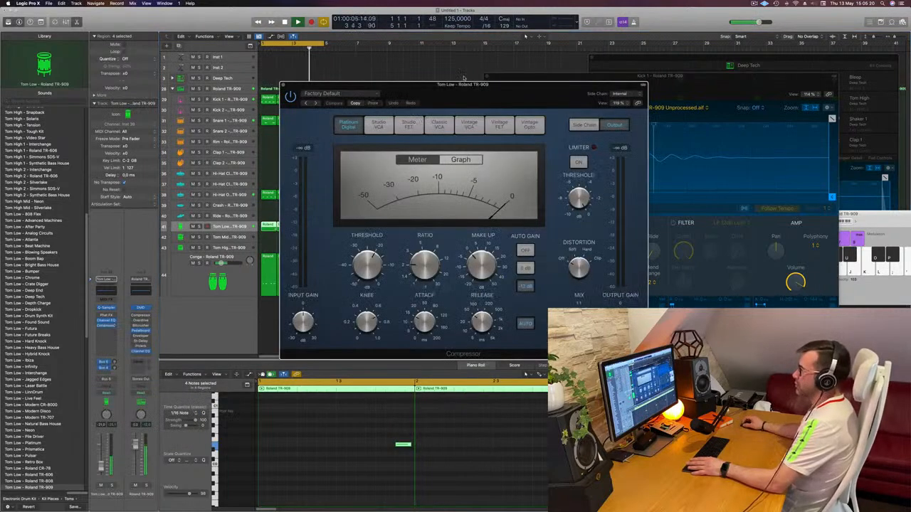
# - Switch the Tom Low compressor to the Classic VCA model, close its window and deselect the regions
pyautogui.moveTo(483, 91); pyautogui.dragTo(564, 113)
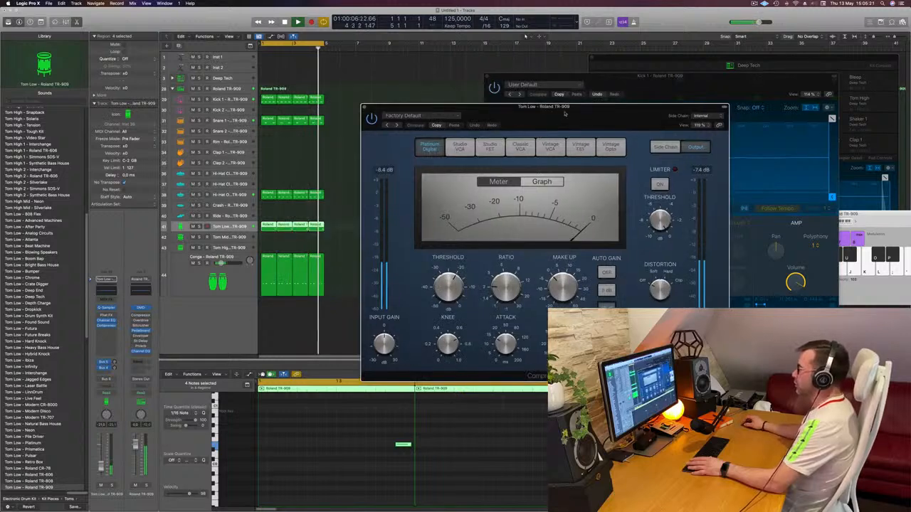
pyautogui.click(550, 148)
pyautogui.click(520, 147)
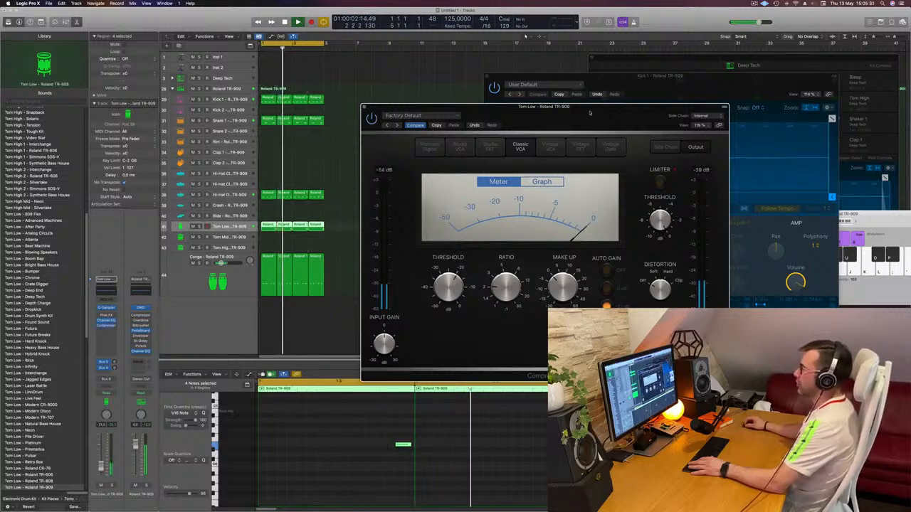
pyautogui.moveTo(589, 112); pyautogui.dragTo(562, 114)
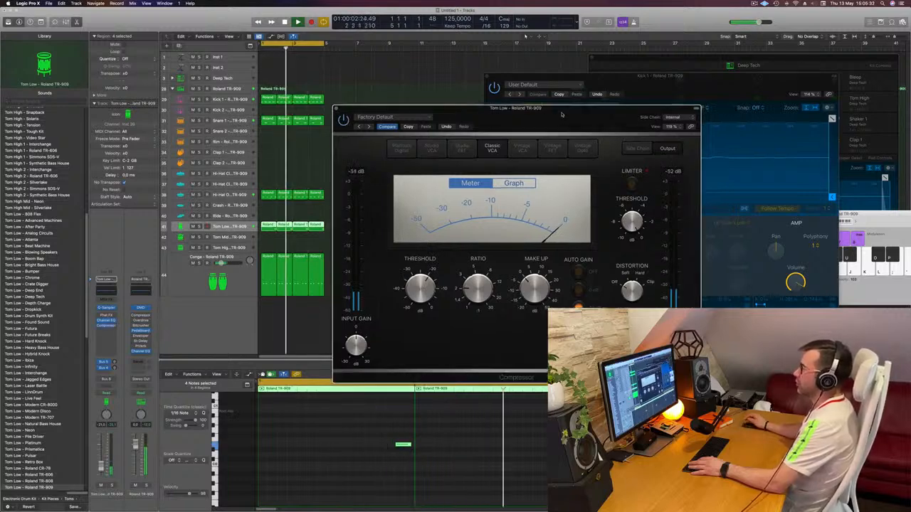
pyautogui.click(335, 108)
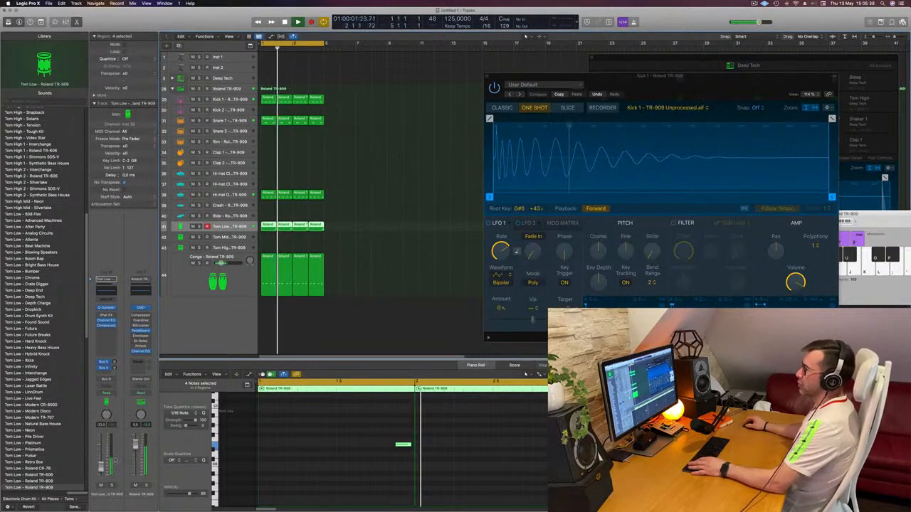
pyautogui.click(327, 146)
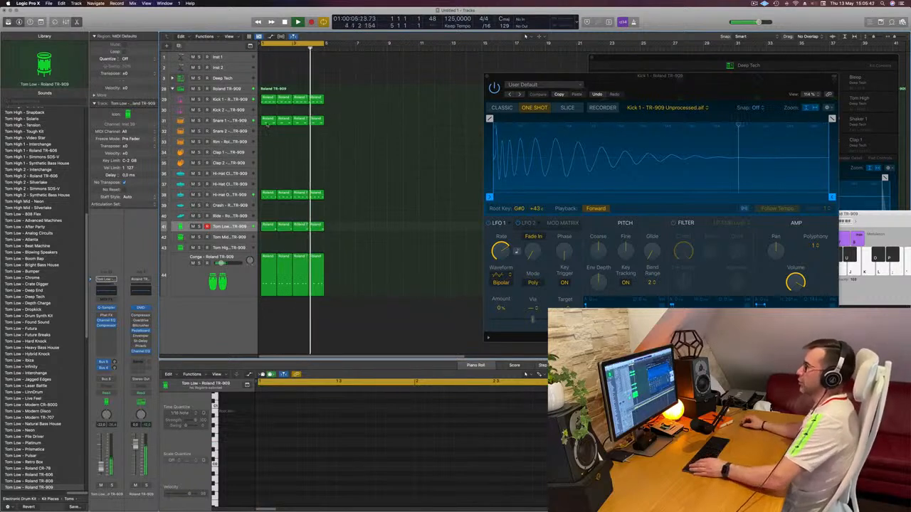
# - Copy the first Snare 1 region to the Clap 1 track, keep only its first note and select that note
pyautogui.moveTo(267, 121); pyautogui.dragTo(267, 153)
pyautogui.moveTo(293, 436); pyautogui.dragTo(429, 470)
pyautogui.press('Delete')
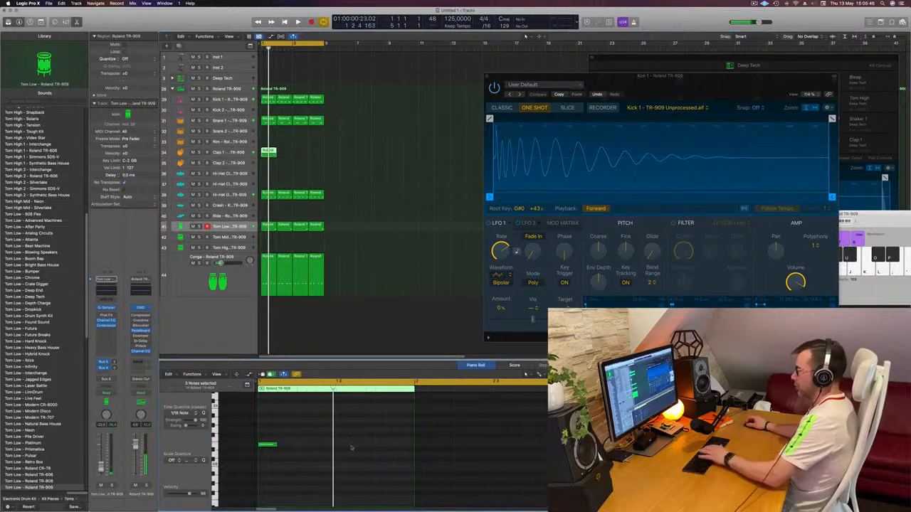
pyautogui.moveTo(328, 422); pyautogui.dragTo(240, 469)
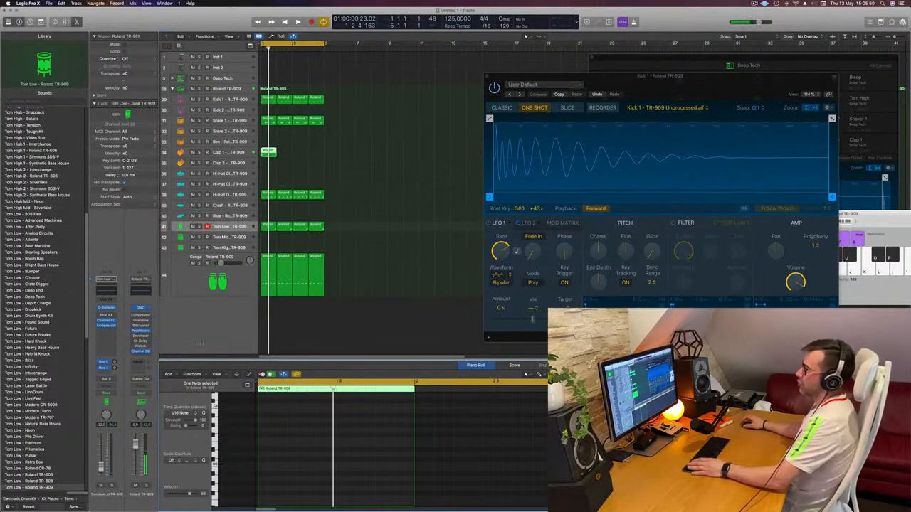
# - Relocate the clap region to the Clap 2 track, place two short notes in the bar's last beat and play the loop
pyautogui.moveTo(268, 152); pyautogui.dragTo(307, 163)
pyautogui.press('space')
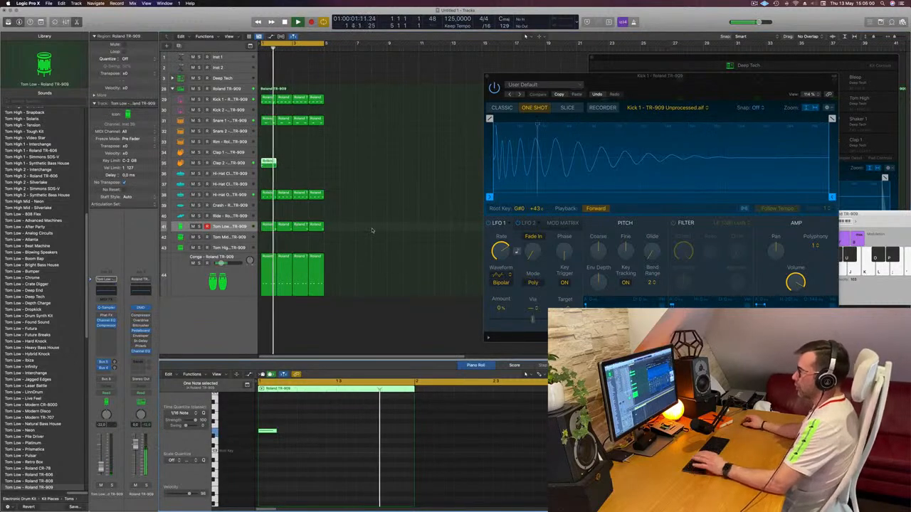
pyautogui.press('space')
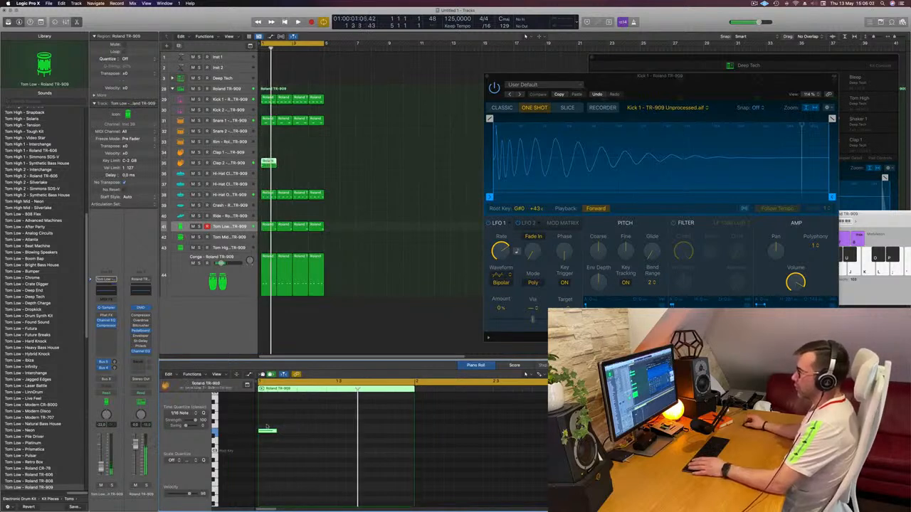
pyautogui.moveTo(268, 432); pyautogui.dragTo(408, 432)
pyautogui.press('space')
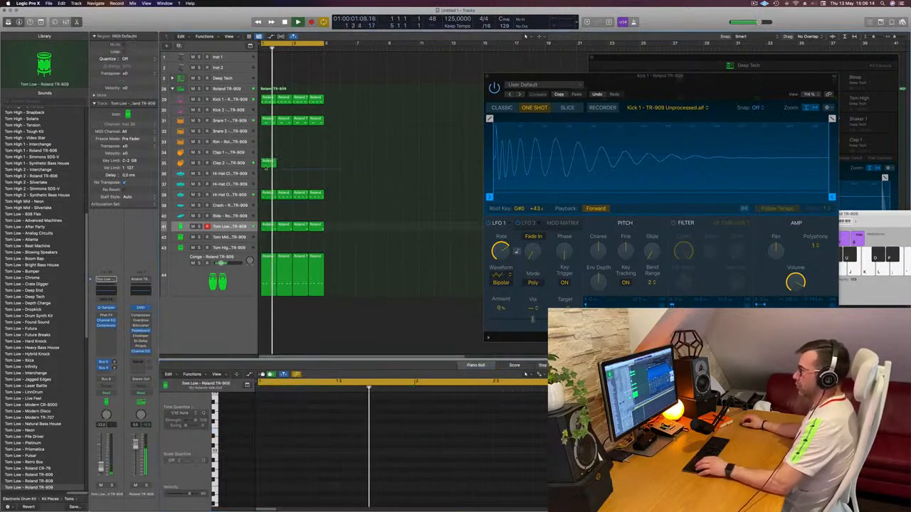
# - Duplicate the one-bar Clap 2 region three times to fill the four-bar loop
pyautogui.press('super+r')
pyautogui.press('super+r')
pyautogui.press('super+r')
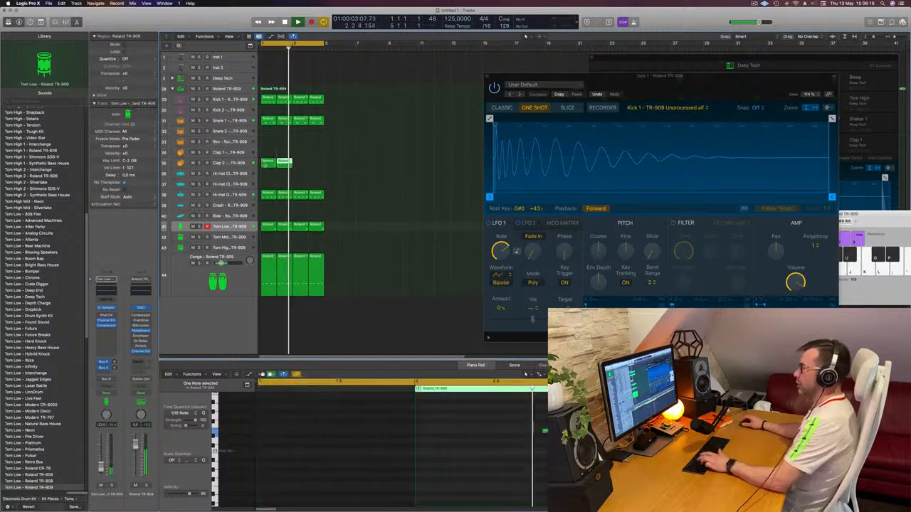
# - Select the Clap 2 track, adjust its Bus 4 send to the delay and deselect the regions
pyautogui.click(232, 164)
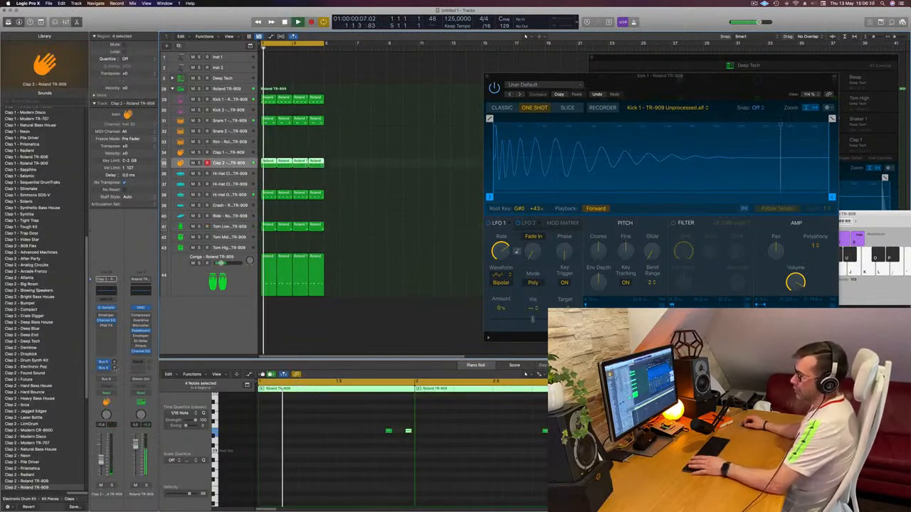
pyautogui.click(112, 368)
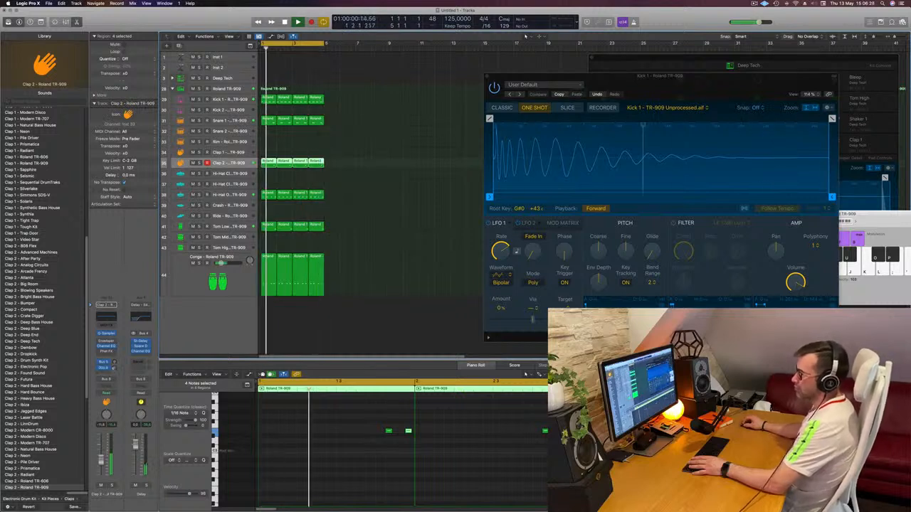
pyautogui.click(456, 282)
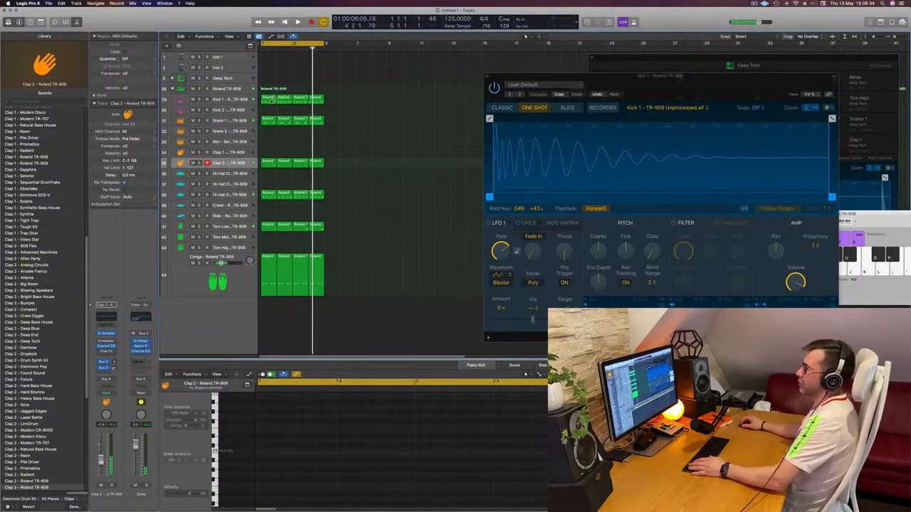
# - Copy the first Kick 1 region to the first closed Hi-Hat track and shorten its four notes
pyautogui.click(268, 98)
pyautogui.moveTo(269, 102); pyautogui.dragTo(268, 173)
pyautogui.moveTo(262, 426); pyautogui.dragTo(389, 479)
pyautogui.moveTo(390, 445); pyautogui.dragTo(381, 447)
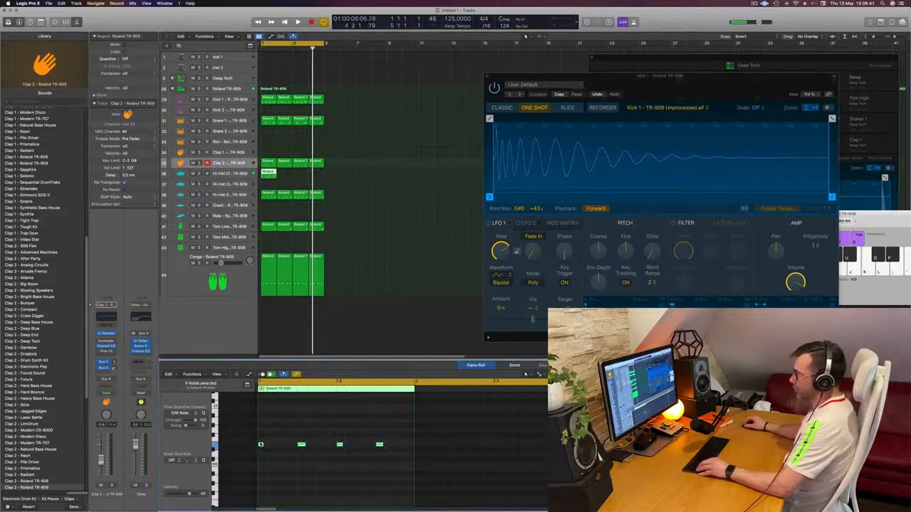
# - Copy the four hi-hat notes until every sixteenth of the bar is filled, and transpose all sixteen notes
pyautogui.moveTo(261, 446); pyautogui.dragTo(290, 446)
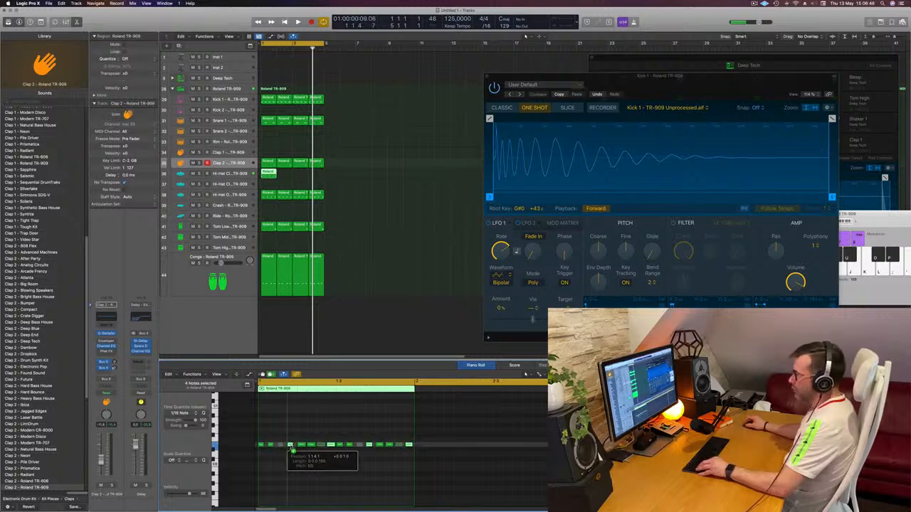
pyautogui.click(294, 471)
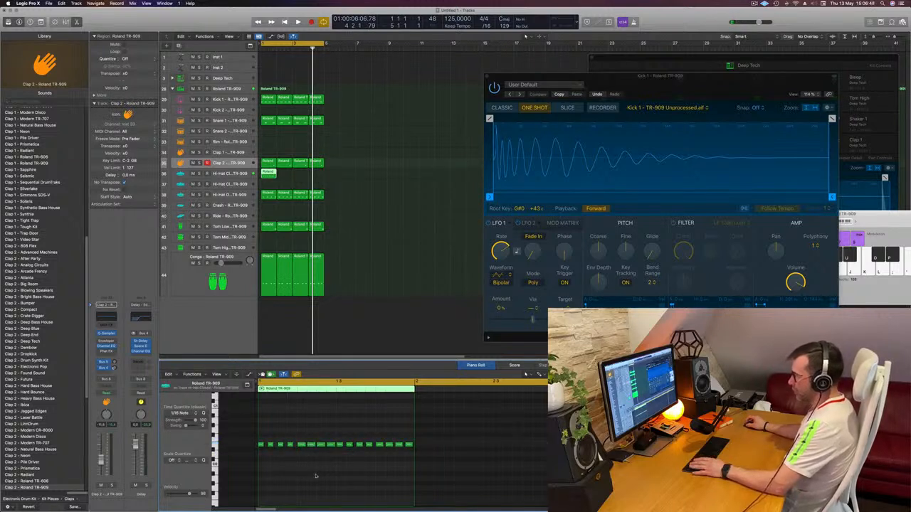
pyautogui.moveTo(261, 435); pyautogui.dragTo(422, 465)
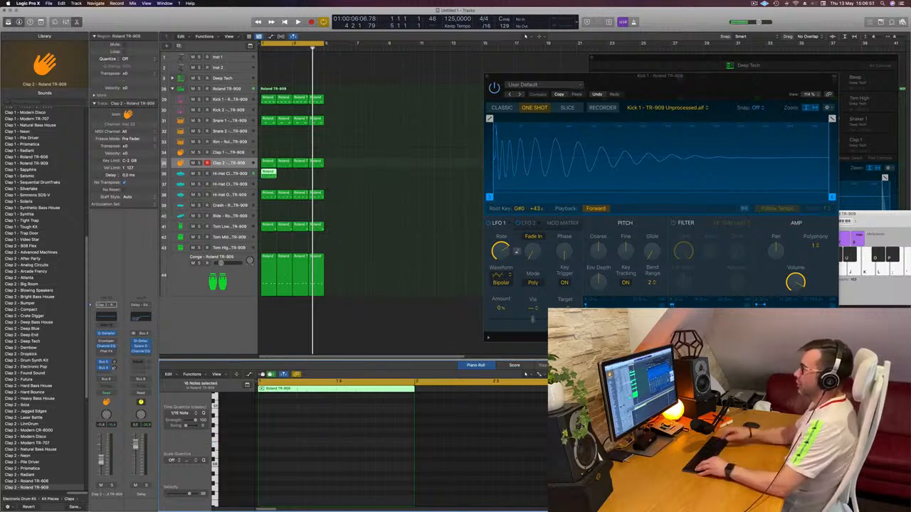
pyautogui.click(337, 187)
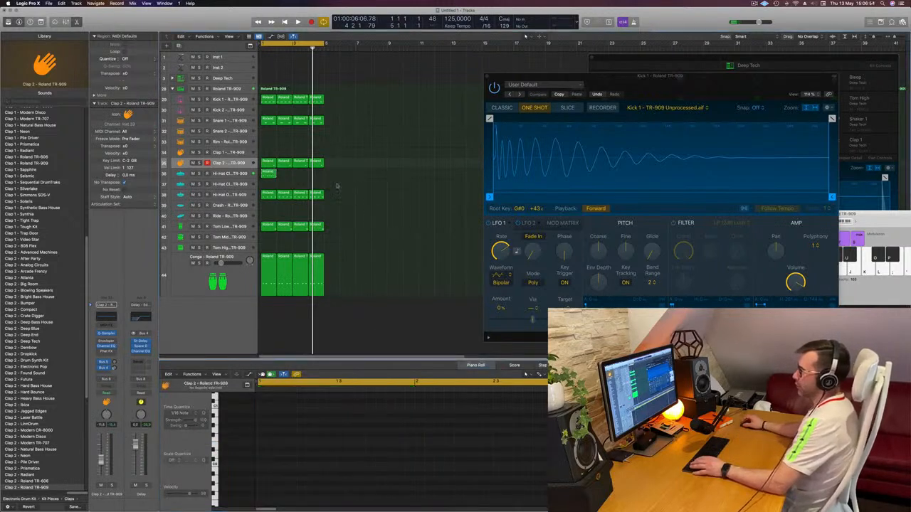
# - Copy the one-bar closed Hi-Hat region until it fills the four-bar loop, start playback and select its track
pyautogui.click(272, 174)
pyautogui.moveTo(273, 175); pyautogui.dragTo(305, 176)
pyautogui.press('space')
pyautogui.click(232, 176)
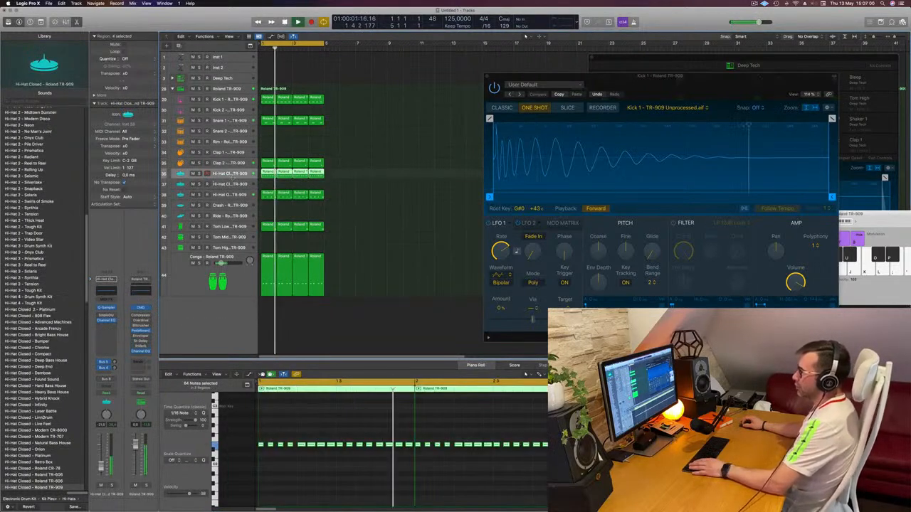
# - Restart playback of the loop from the beginning to listen to the sixteenth-note hi-hat pattern
pyautogui.click(320, 467)
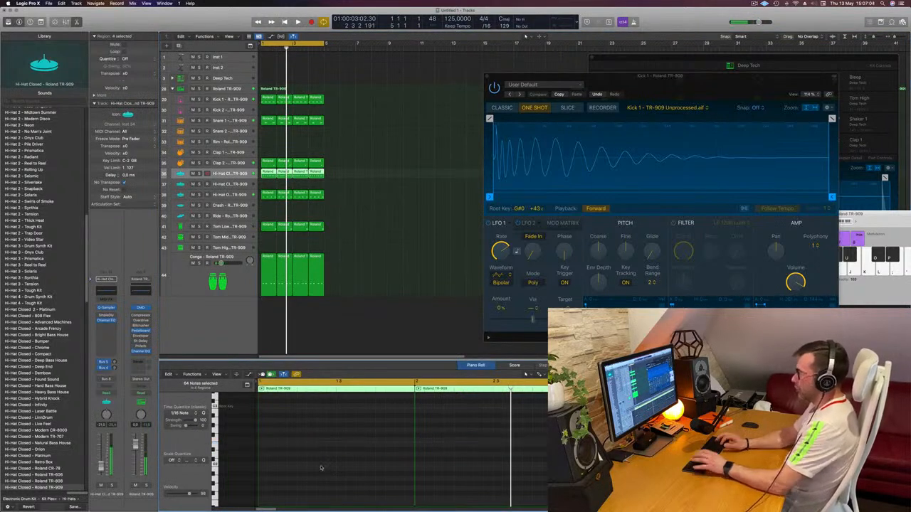
pyautogui.press('Return')
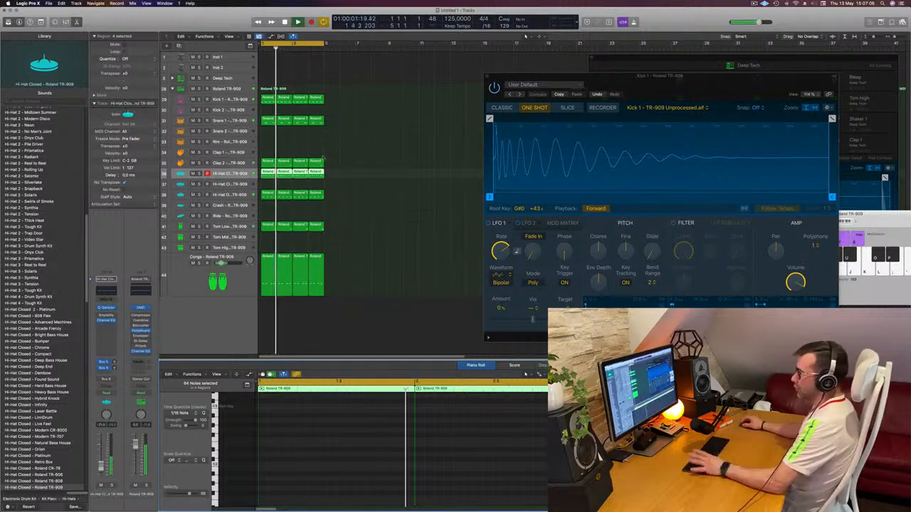
pyautogui.press('space')
pyautogui.press('space')
pyautogui.press('space')
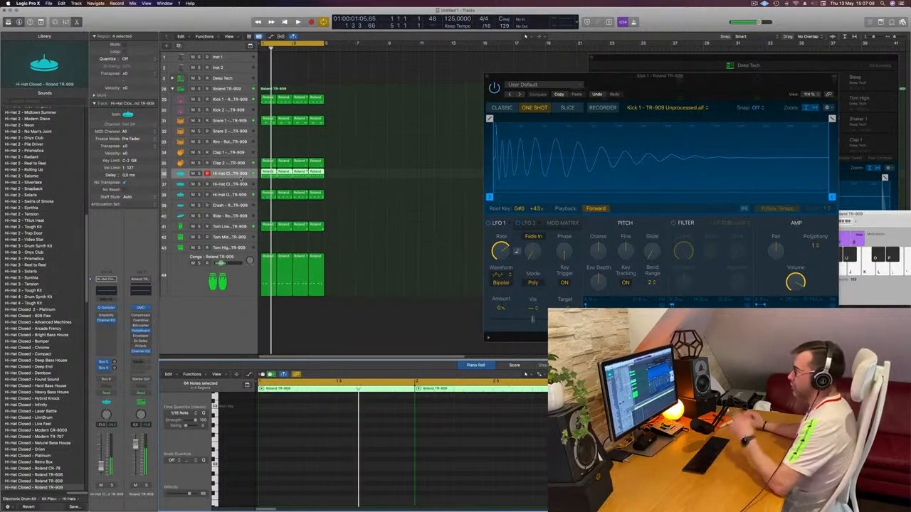
pyautogui.press('space')
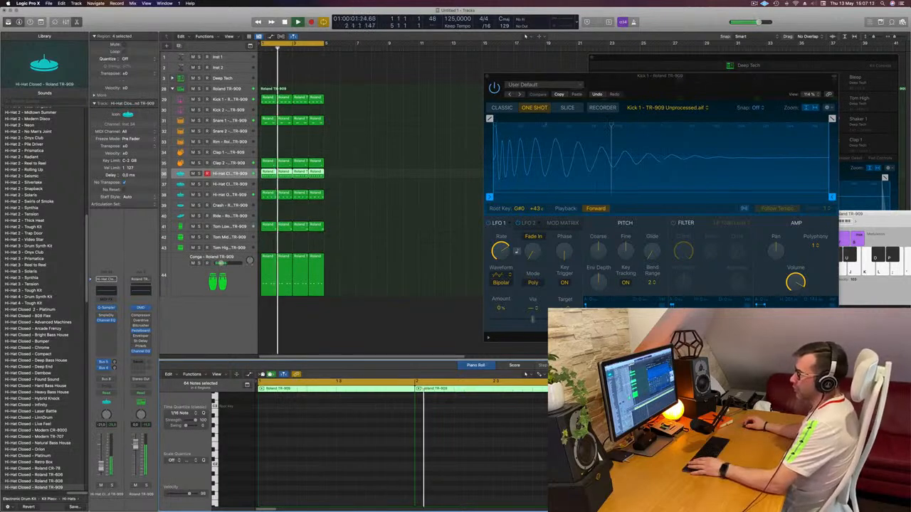
# - Enable the low-cut band in the closed Hi-Hat track's Channel EQ and set it to 300 Hz with a Q of 0.64
pyautogui.click(107, 289)
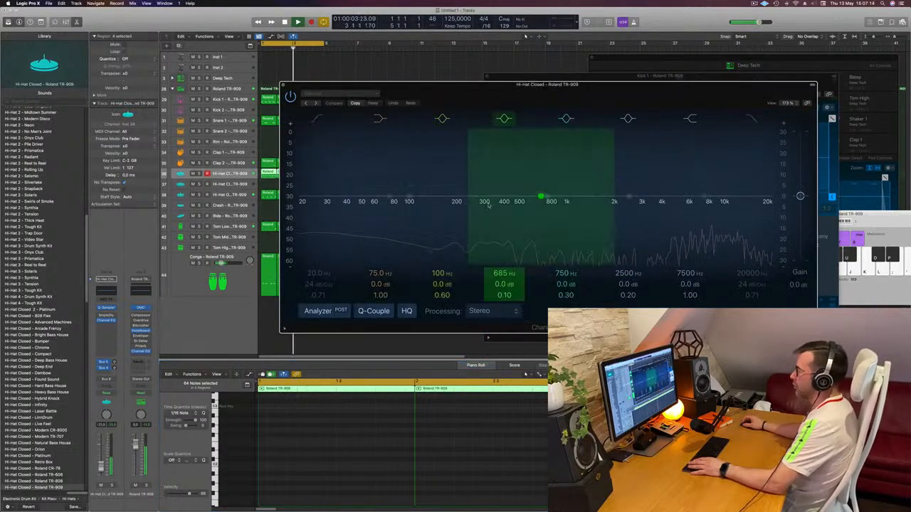
pyautogui.click(318, 119)
pyautogui.moveTo(321, 165); pyautogui.dragTo(569, 172)
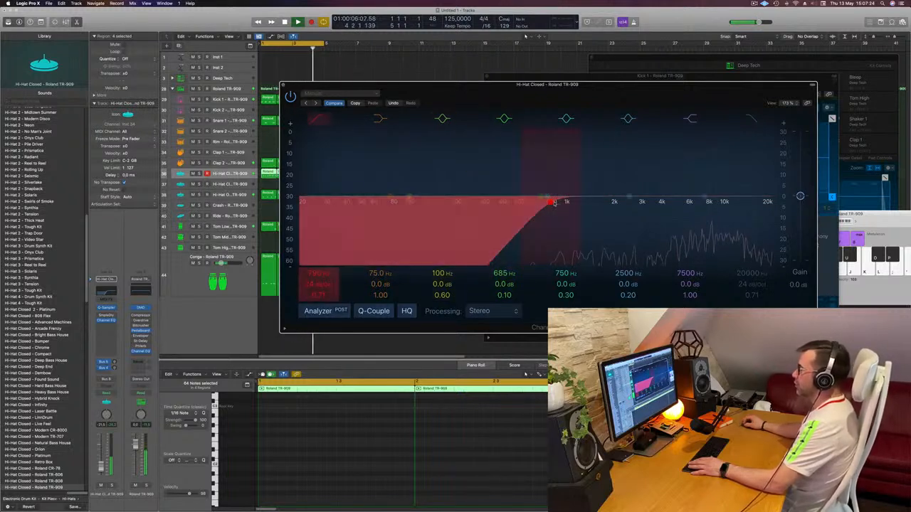
pyautogui.moveTo(551, 202); pyautogui.dragTo(486, 205)
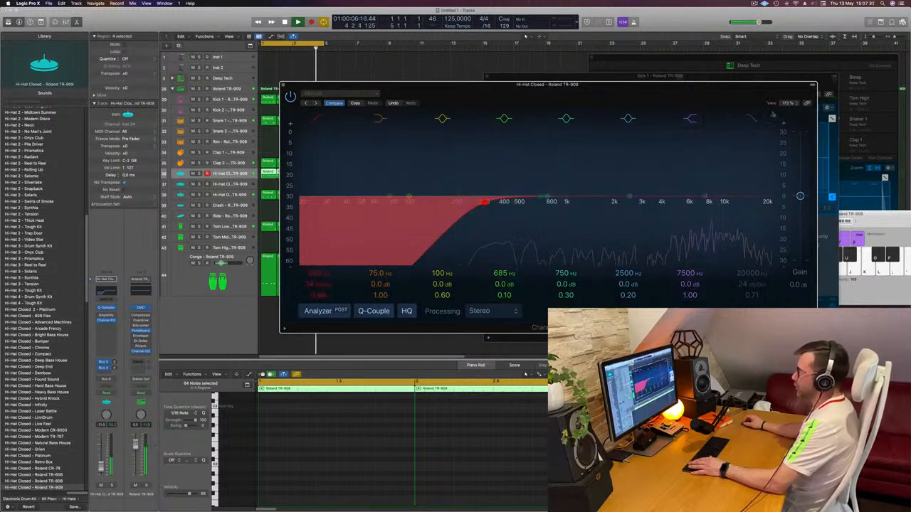
# - Compare the hi-hat with its Channel EQ bypassed and active, and move the EQ window off the arrangement
pyautogui.click(291, 97)
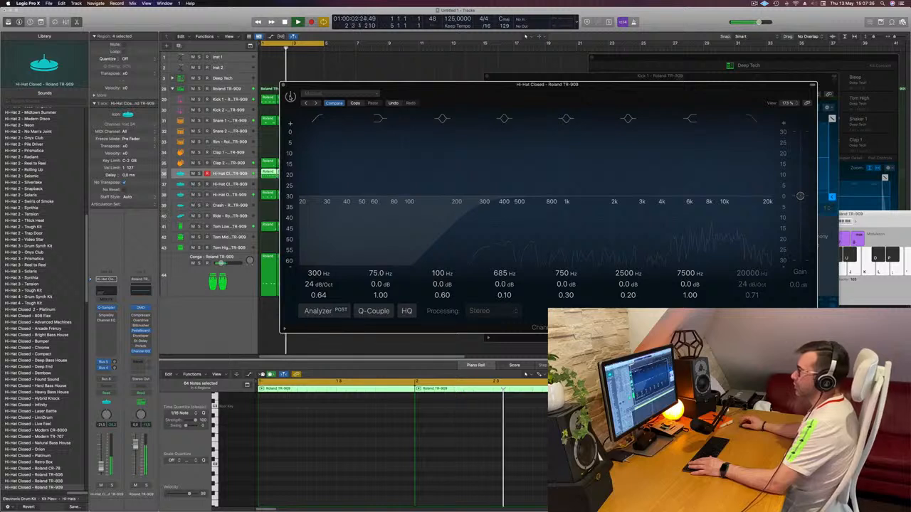
pyautogui.click(291, 98)
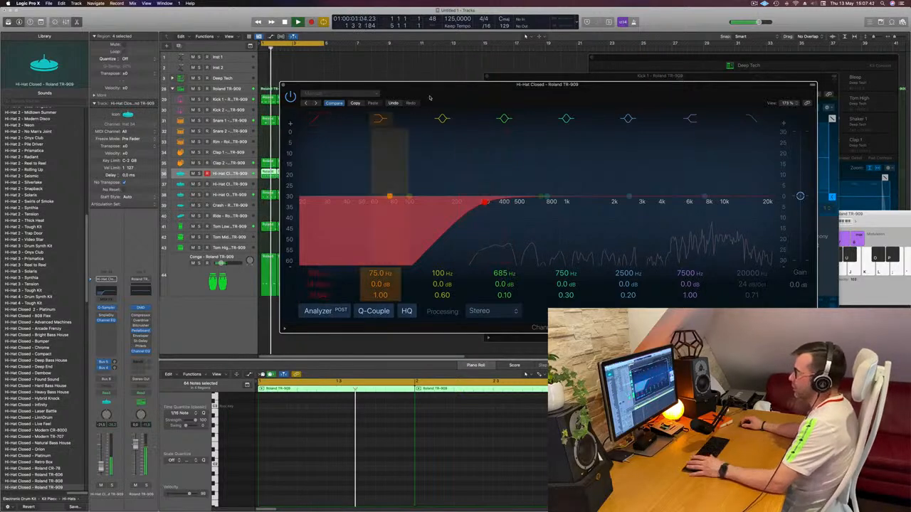
pyautogui.moveTo(429, 86); pyautogui.dragTo(441, 90)
pyautogui.moveTo(506, 89); pyautogui.dragTo(719, 104)
pyautogui.click(429, 175)
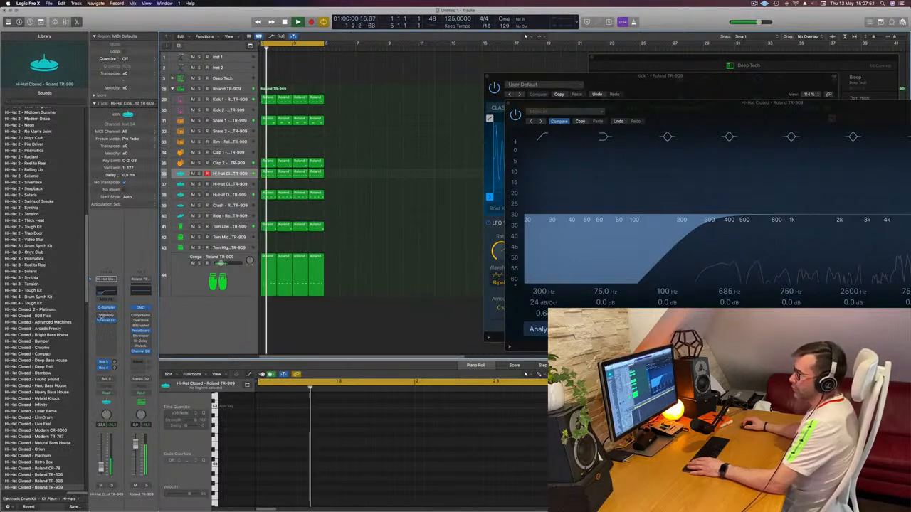
# - Enable the Sample Delay on the closed Hi-Hat track and set its right delay to 5.0 ms
pyautogui.click(106, 316)
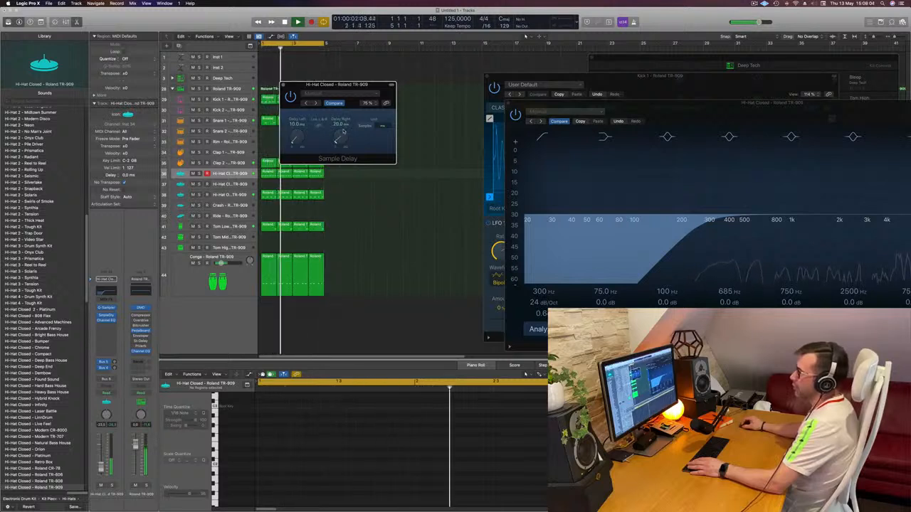
pyautogui.moveTo(335, 140); pyautogui.dragTo(340, 138)
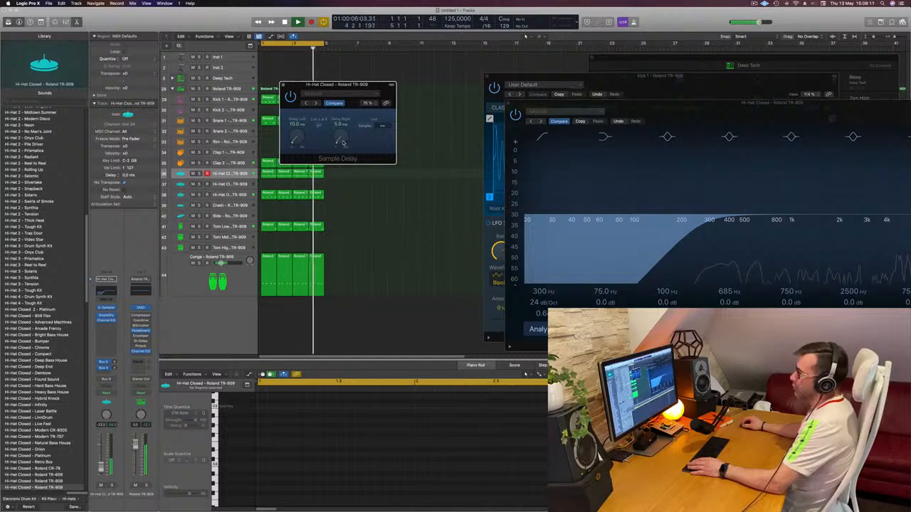
pyautogui.moveTo(337, 85); pyautogui.dragTo(400, 137)
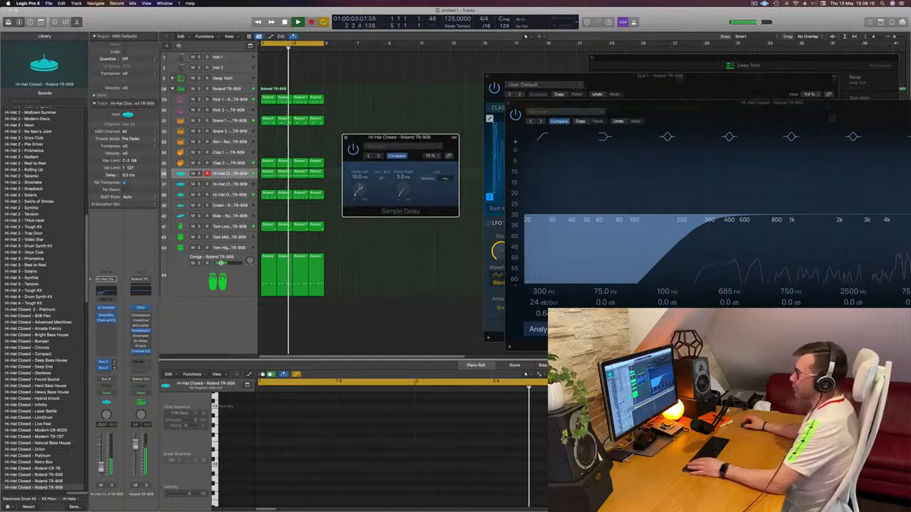
pyautogui.press('space')
pyautogui.press('space')
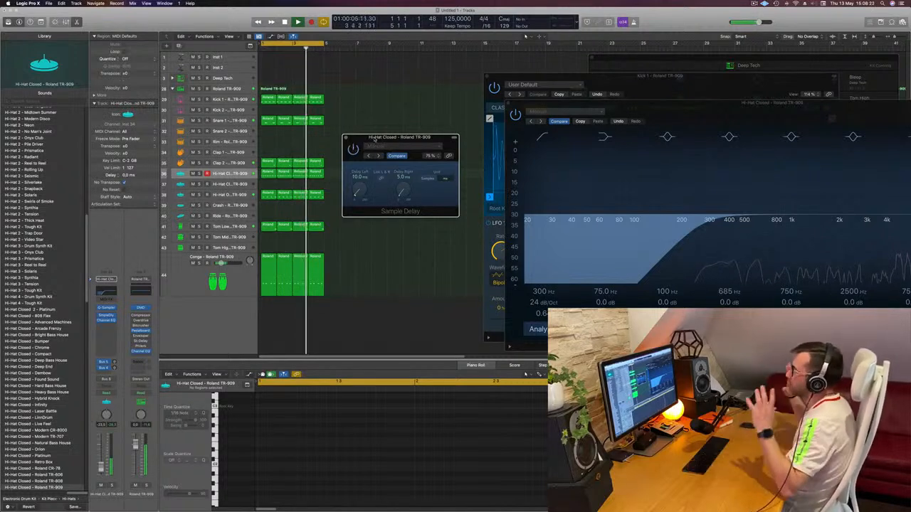
pyautogui.moveTo(375, 139); pyautogui.dragTo(363, 140)
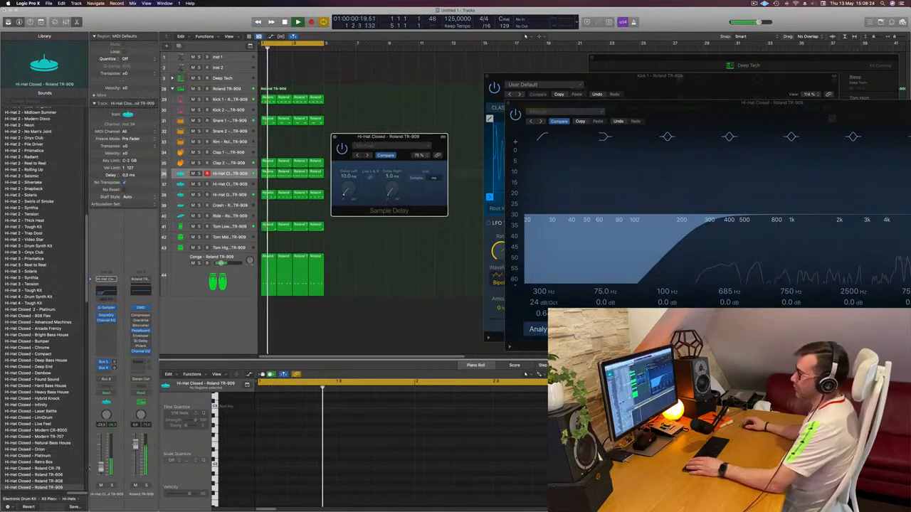
# - Adjust the closed Hi-Hat track's volume fader and close its Sample Delay window
pyautogui.moveTo(101, 474); pyautogui.dragTo(101, 469)
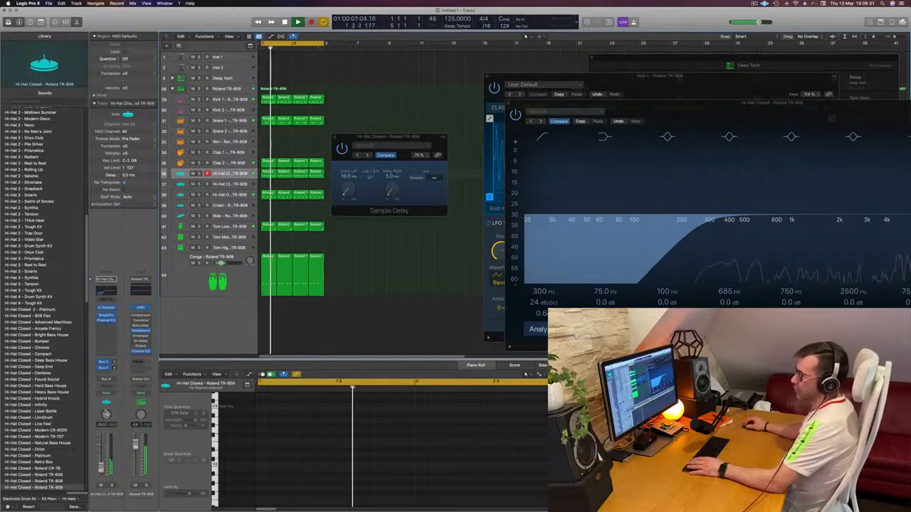
pyautogui.moveTo(348, 143); pyautogui.dragTo(282, 150)
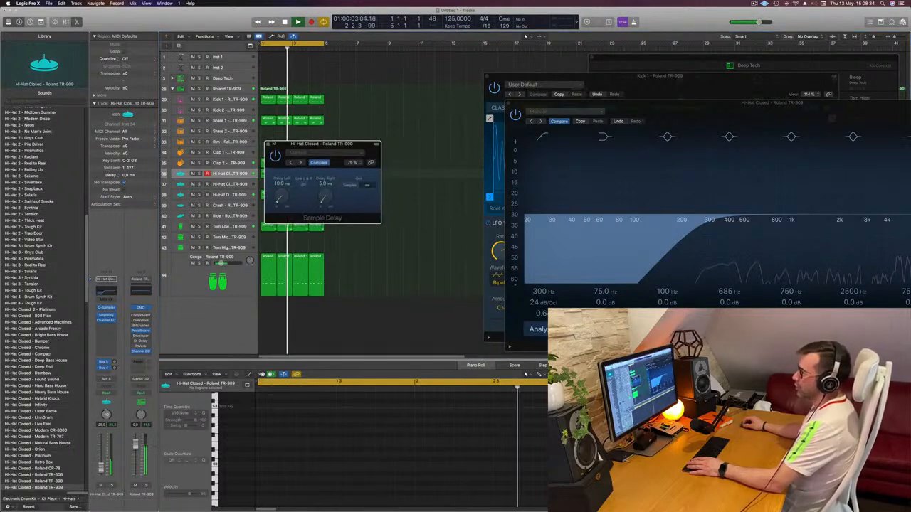
pyautogui.click(266, 145)
pyautogui.press('super+Up')
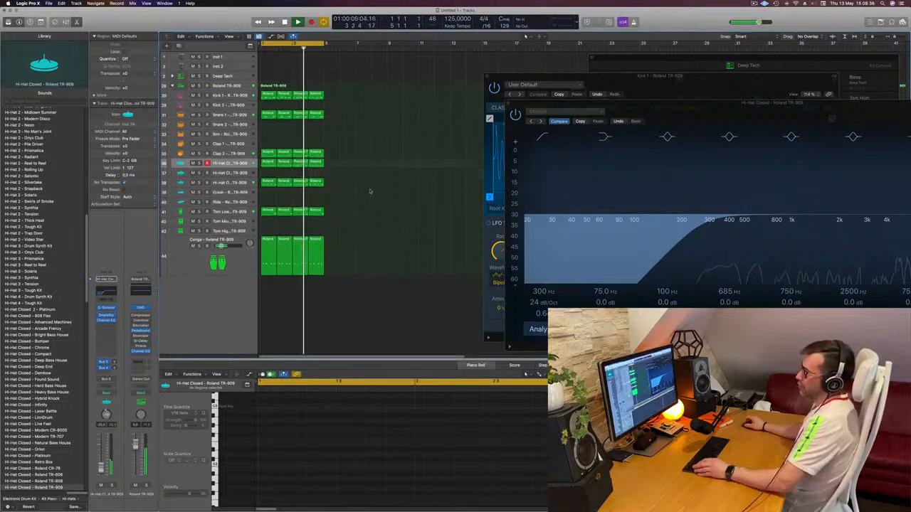
pyautogui.press('space')
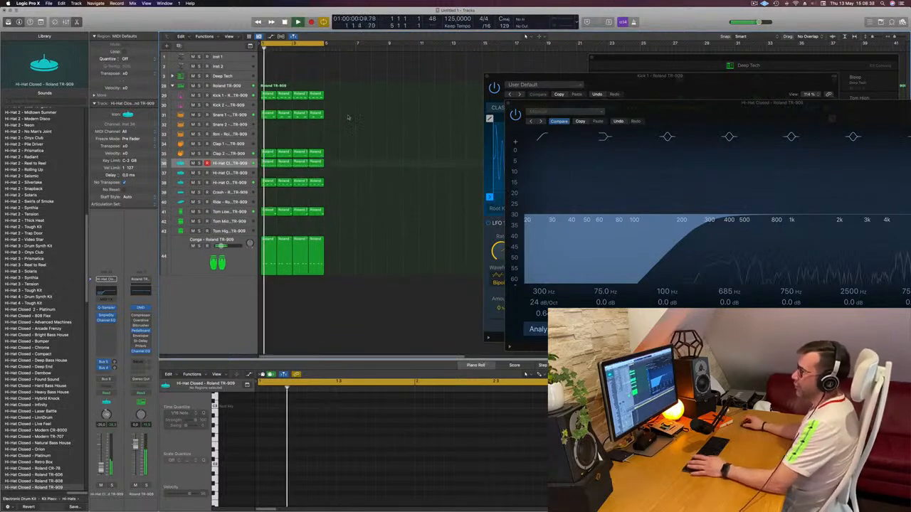
# - Expand the Deep Tech kit and copy the first TR-909 Kick 1 region to its Kick 1 track at bar 1
pyautogui.click(267, 96)
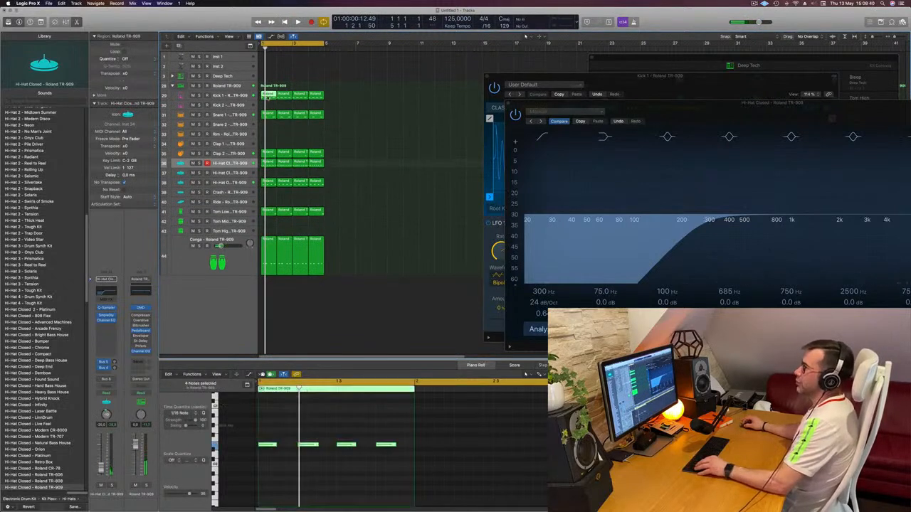
pyautogui.click(225, 75)
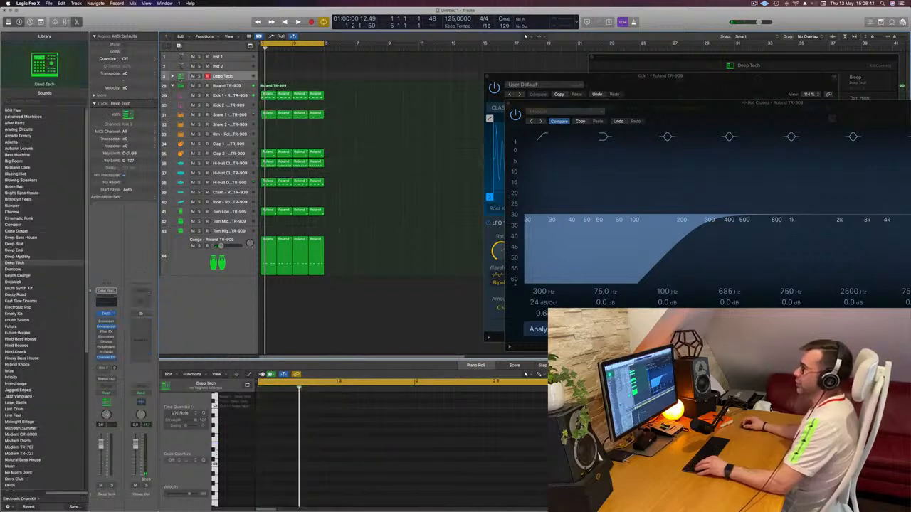
pyautogui.click(171, 75)
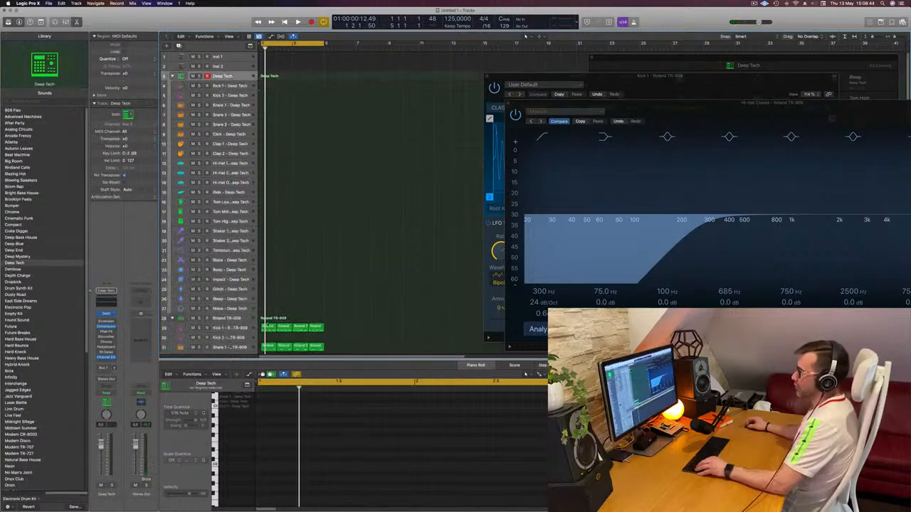
pyautogui.click(268, 327)
pyautogui.moveTo(268, 327); pyautogui.dragTo(272, 87)
pyautogui.press('space')
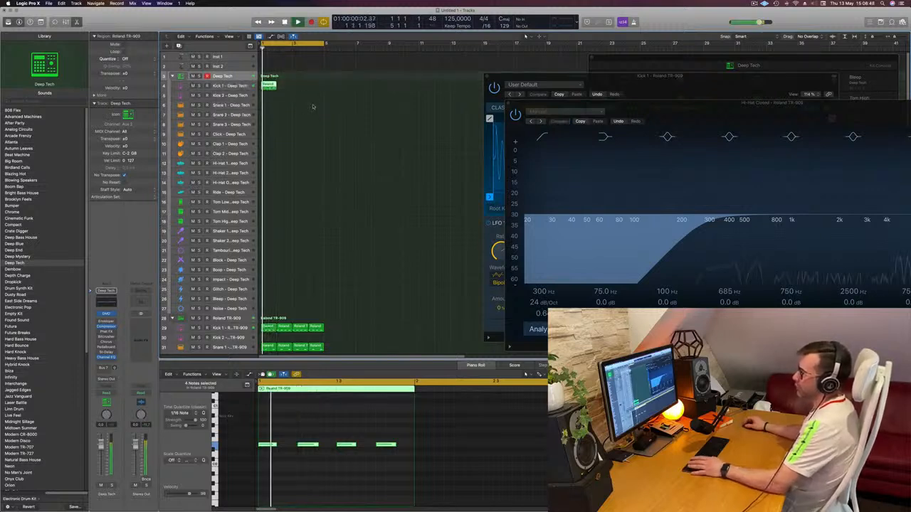
# - Lower the Deep Tech Kick 1 track's volume and repeat its one-bar region three times to fill four bars
pyautogui.click(233, 85)
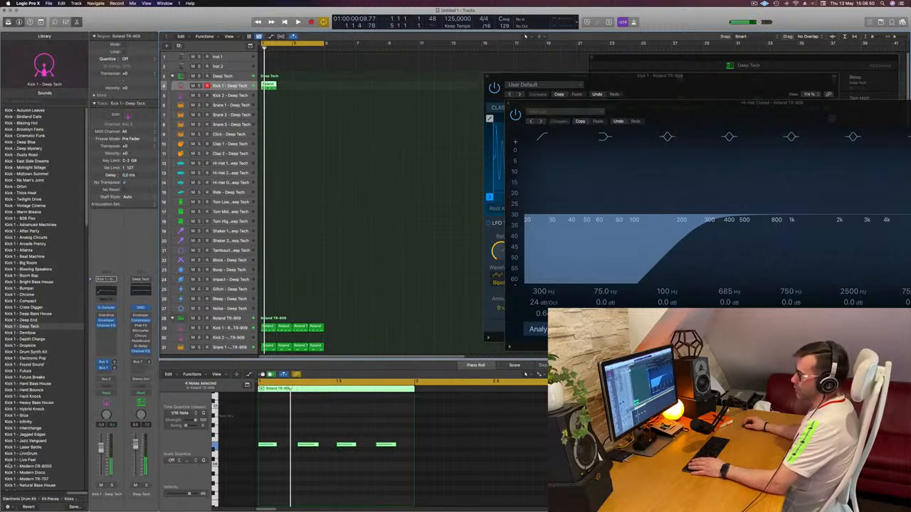
pyautogui.press('space')
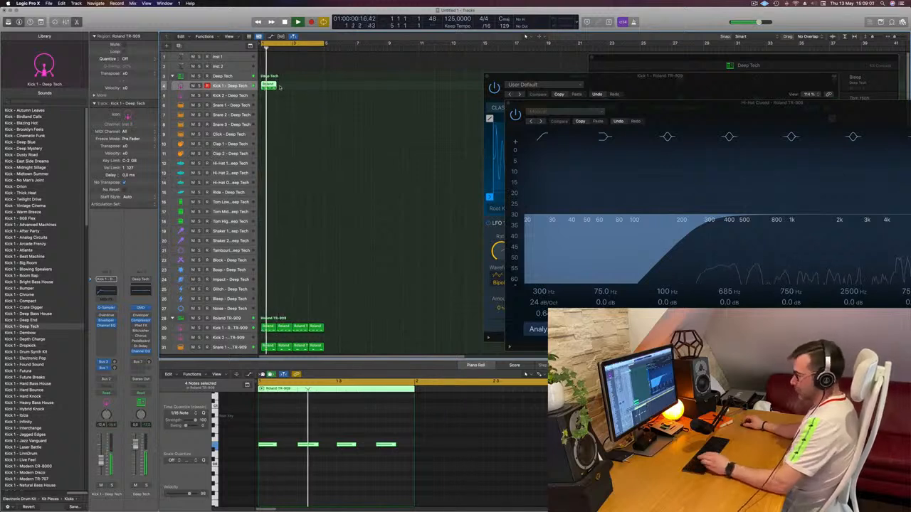
pyautogui.press('super+r')
pyautogui.press('super+r')
pyautogui.press('super+r')
pyautogui.press('space')
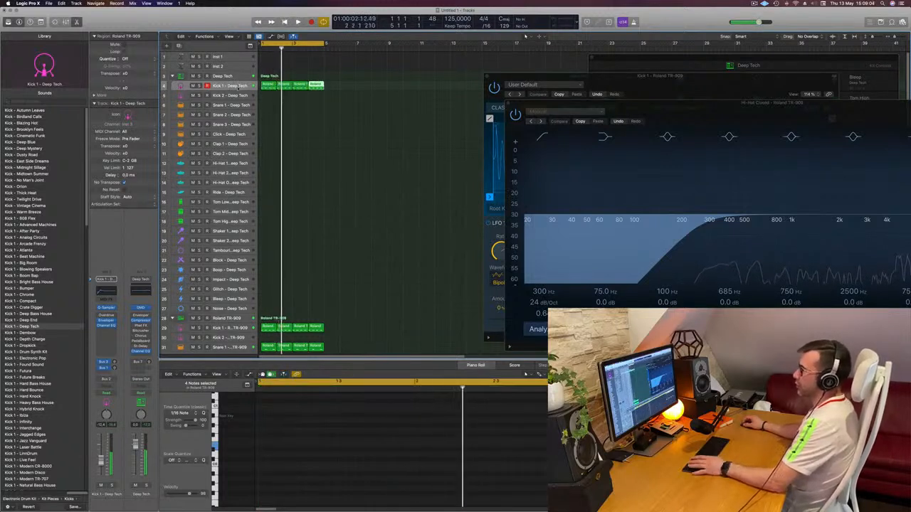
# - Select the four Deep Tech Kick 1 regions, inspect their notes and play the loop to hear the layered kicks
pyautogui.press('space')
pyautogui.moveTo(352, 84); pyautogui.dragTo(258, 104)
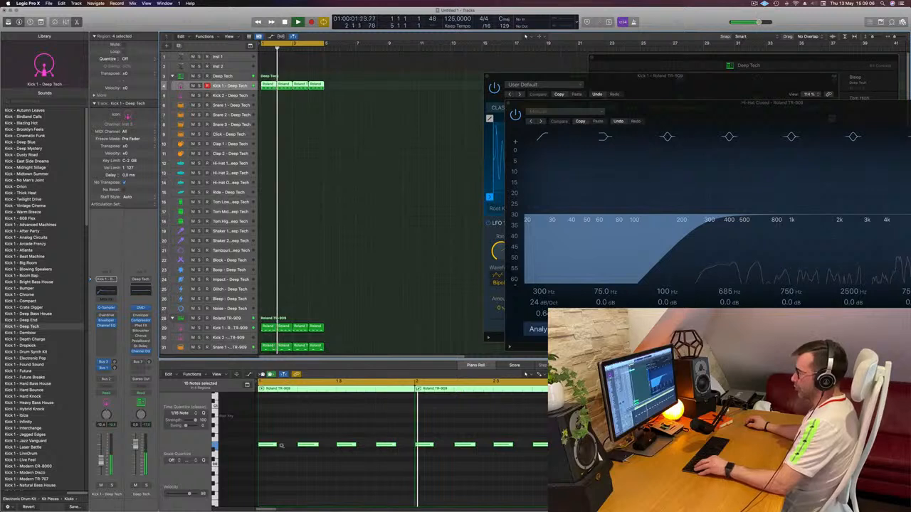
pyautogui.scroll(-3, 282, 445)
pyautogui.scroll(3, 284, 448)
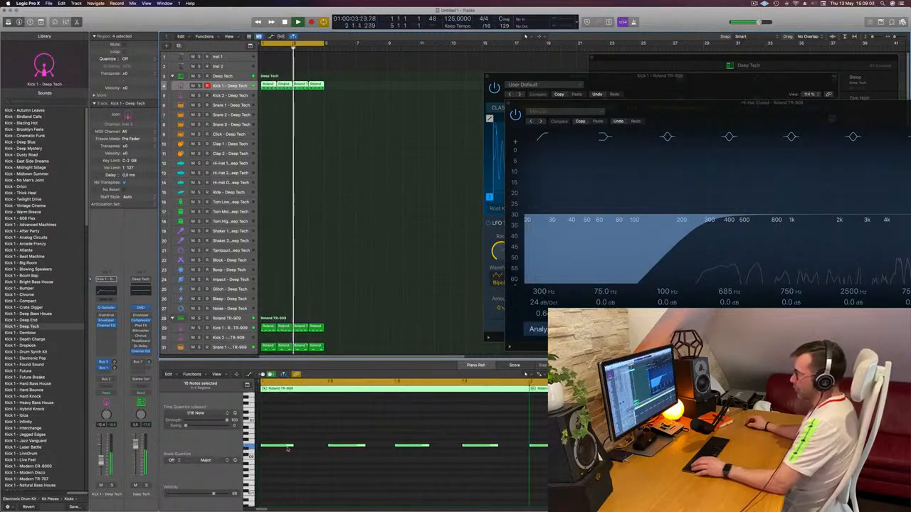
pyautogui.press('space')
pyautogui.press('space')
pyautogui.press('space')
pyautogui.press('space')
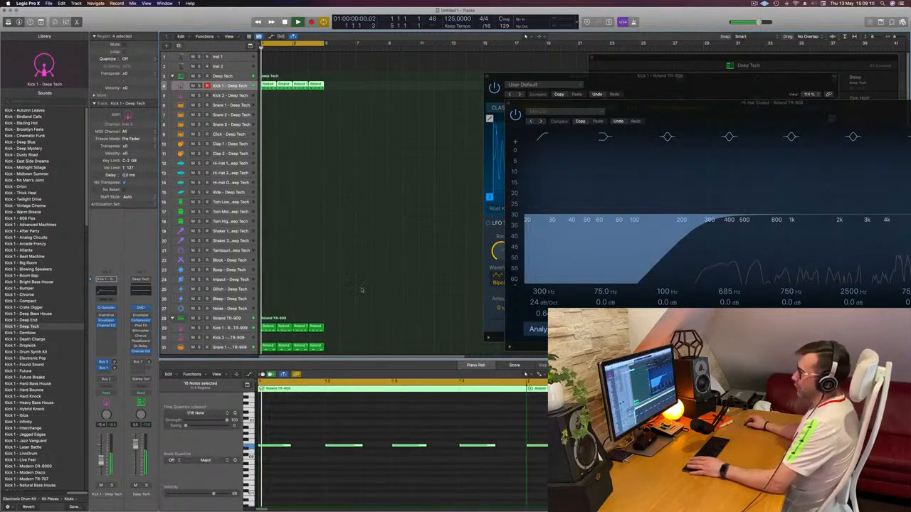
pyautogui.press('space')
pyautogui.press('space')
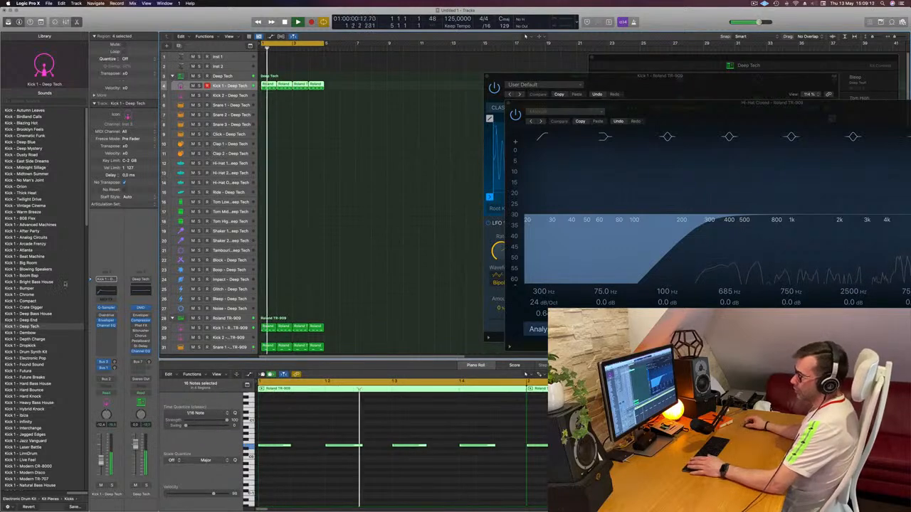
# - Audition Kick 2 sounds from the Library on the Deep Tech Kick 1 track, choose Kick 2 - Arcade Frenzy and raise the track's volume
pyautogui.scroll(-5, 64, 285)
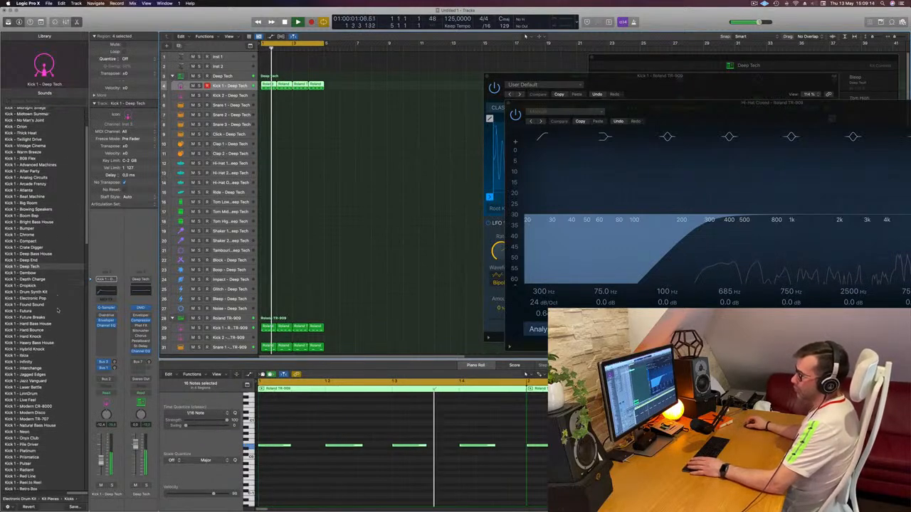
pyautogui.scroll(-20, 57, 311)
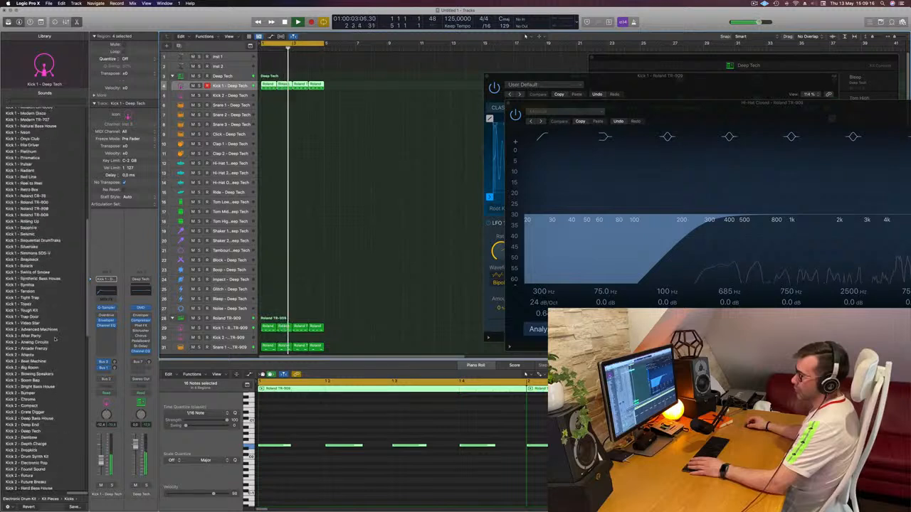
pyautogui.click(21, 329)
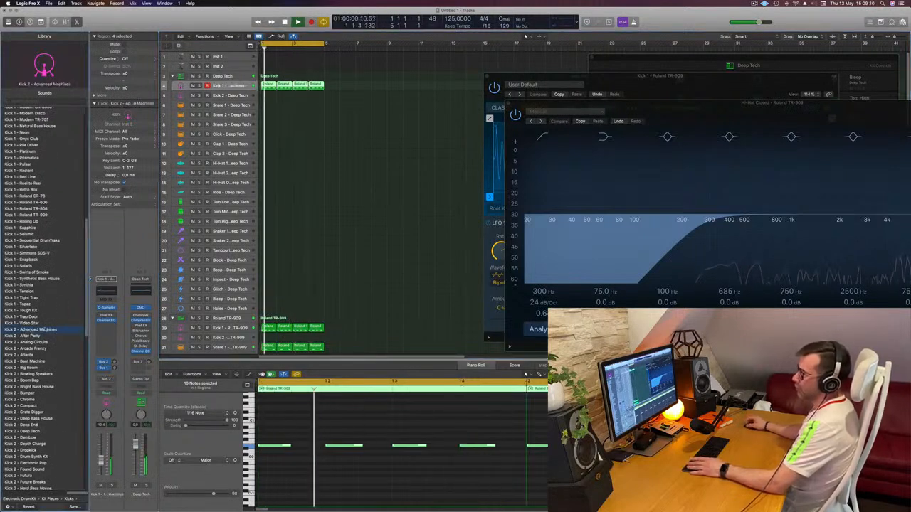
pyautogui.click(35, 336)
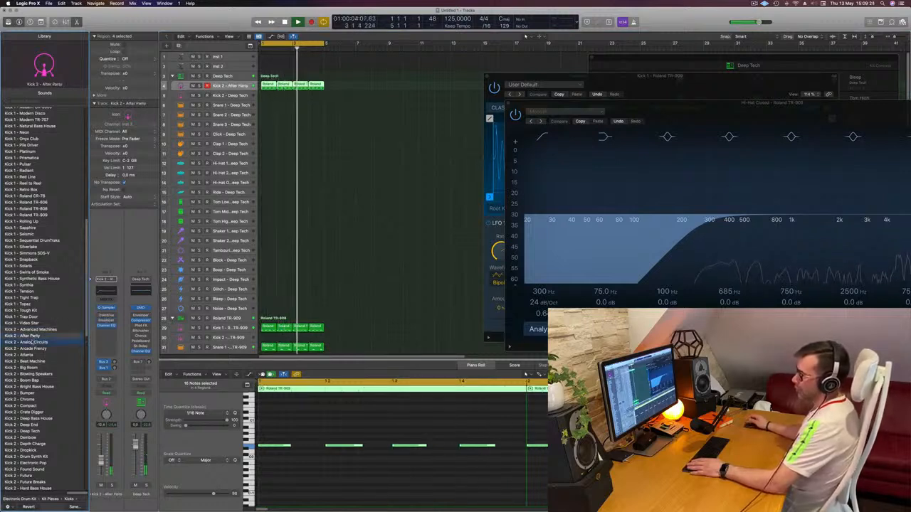
pyautogui.click(29, 343)
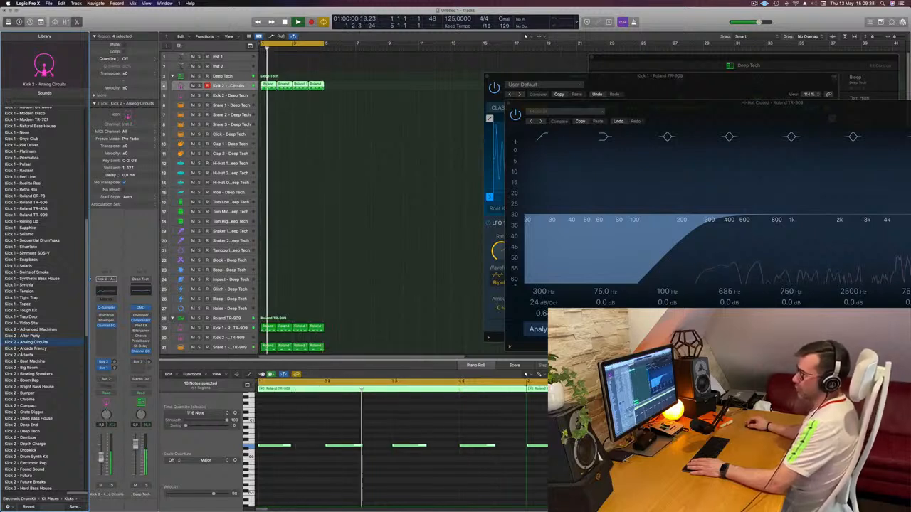
pyautogui.press('Down')
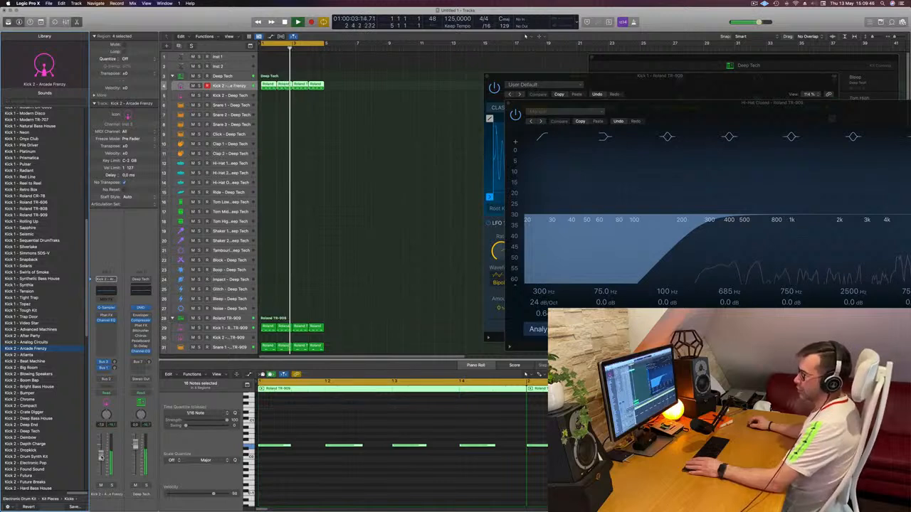
pyautogui.scroll(-2, 333, 232)
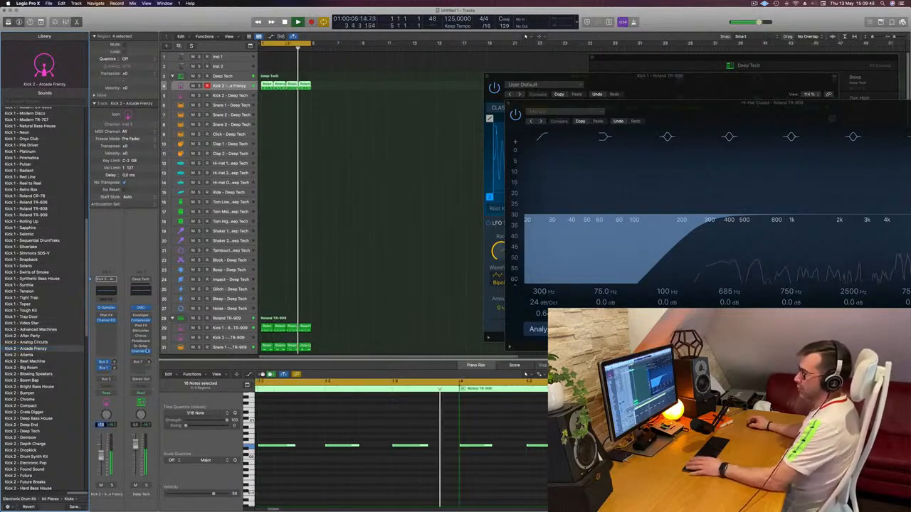
pyautogui.click(361, 254)
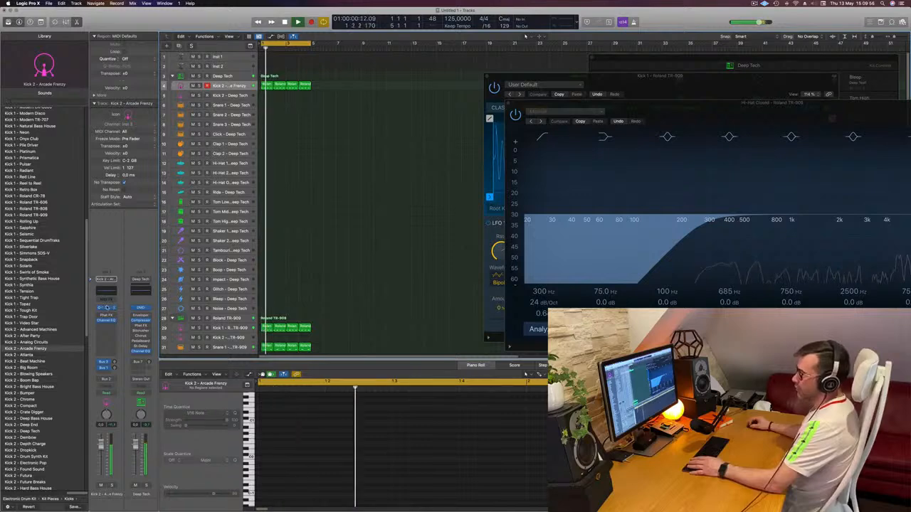
# - Open the Arcade Frenzy kick's Quick Sampler and add a fade-out of about 1.32 s to the sample
pyautogui.click(107, 308)
pyautogui.moveTo(502, 86); pyautogui.dragTo(541, 89)
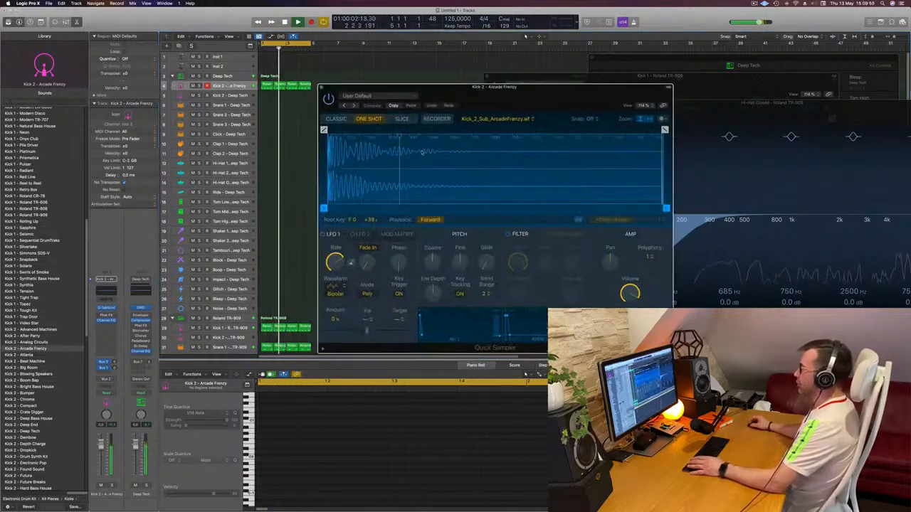
pyautogui.press('space')
pyautogui.press('space')
pyautogui.moveTo(664, 129); pyautogui.dragTo(395, 130)
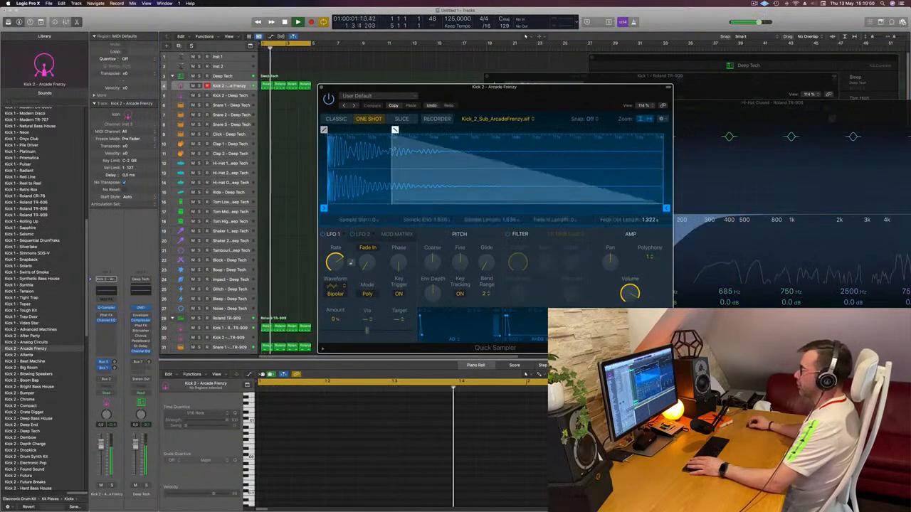
# - Shorten the Arcade Frenzy sample's end to about 1.57 s and close its Quick Sampler window
pyautogui.moveTo(514, 87); pyautogui.dragTo(614, 88)
pyautogui.moveTo(765, 209); pyautogui.dragTo(753, 209)
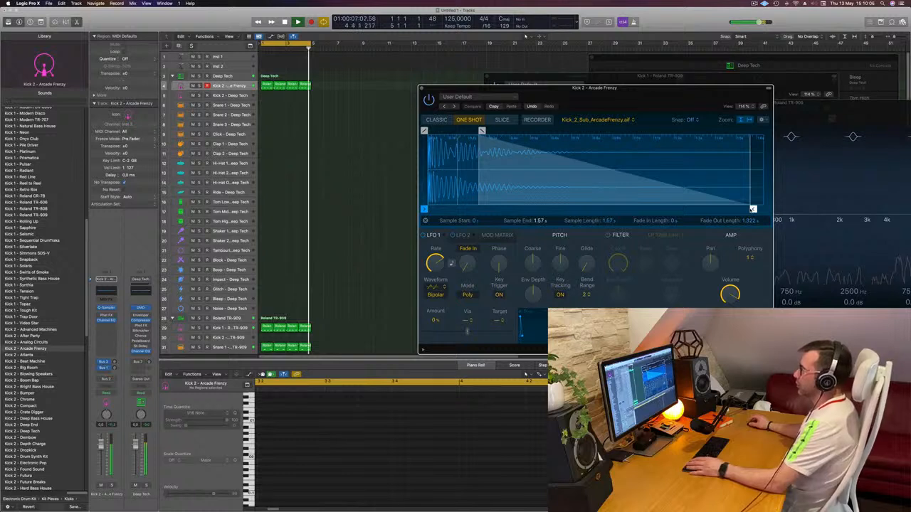
pyautogui.moveTo(753, 209)
pyautogui.mouseDown()
pyautogui.moveTo(722, 211)
pyautogui.moveTo(750, 209)
pyautogui.mouseUp()
pyautogui.click(422, 88)
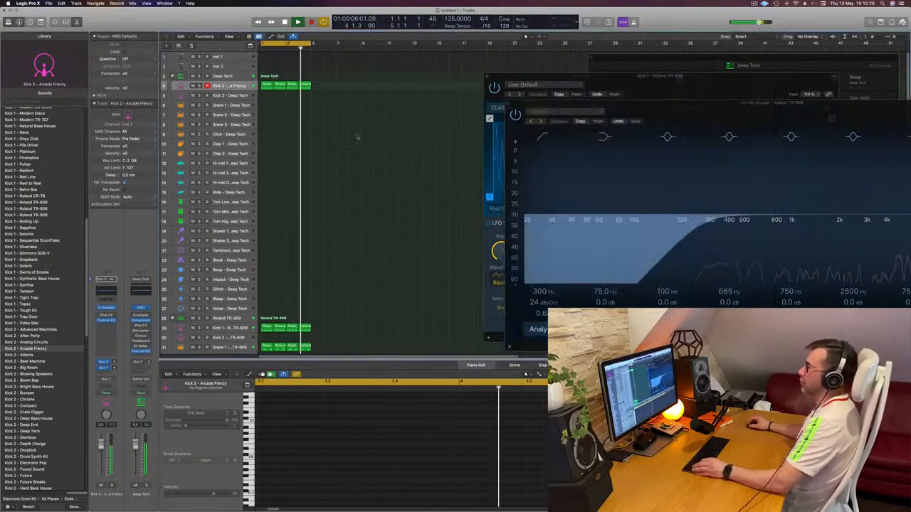
# - Name all regions in the arrangement after their tracks, then clear the selection
pyautogui.scroll(-3, 357, 135)
pyautogui.scroll(-2, 357, 135)
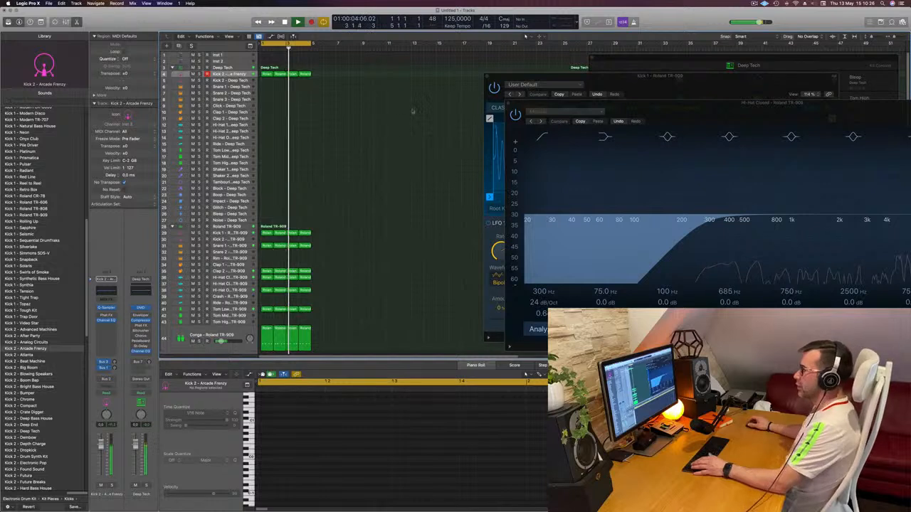
pyautogui.press('super+a')
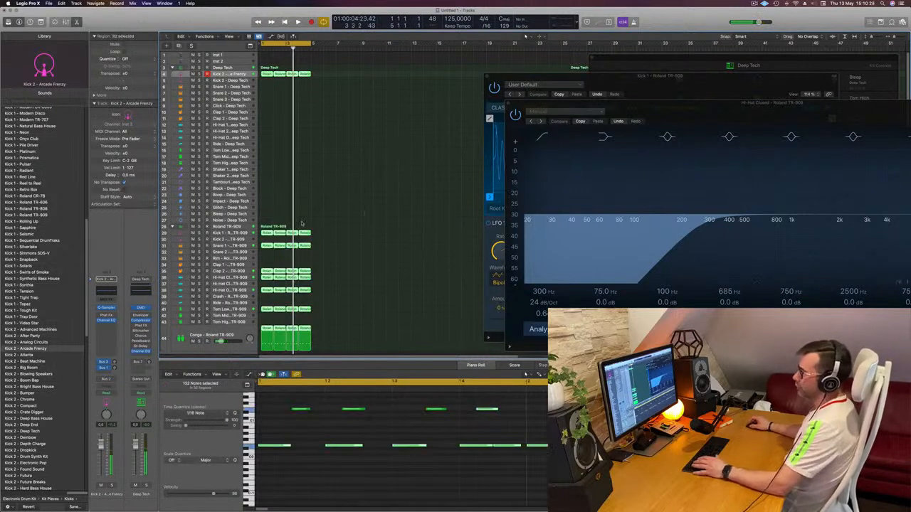
pyautogui.rightClick(276, 232)
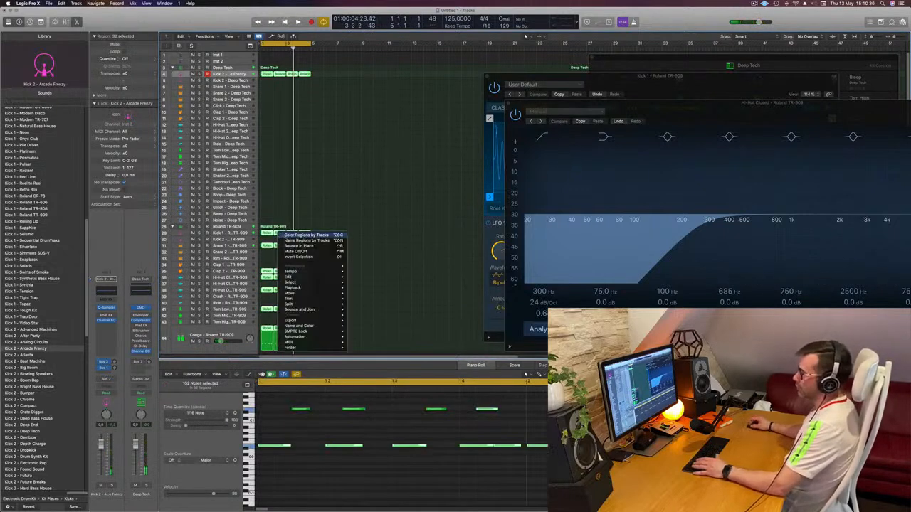
pyautogui.click(285, 240)
pyautogui.click(340, 272)
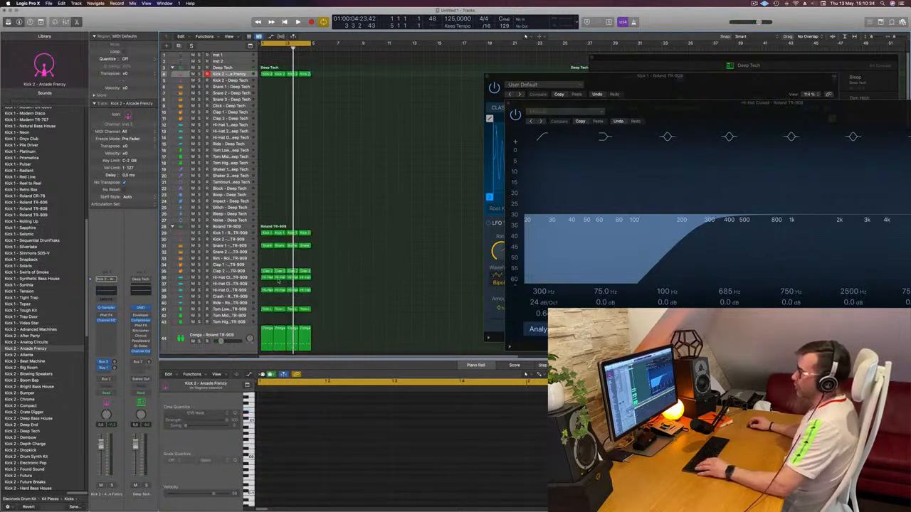
# - Copy a closed Hi-Hat region from the Roland TR-909 kit to the Deep Tech Shaker 2 track at bar 1 and play it
pyautogui.click(278, 278)
pyautogui.moveTo(278, 278); pyautogui.dragTo(265, 176)
pyautogui.press('space')
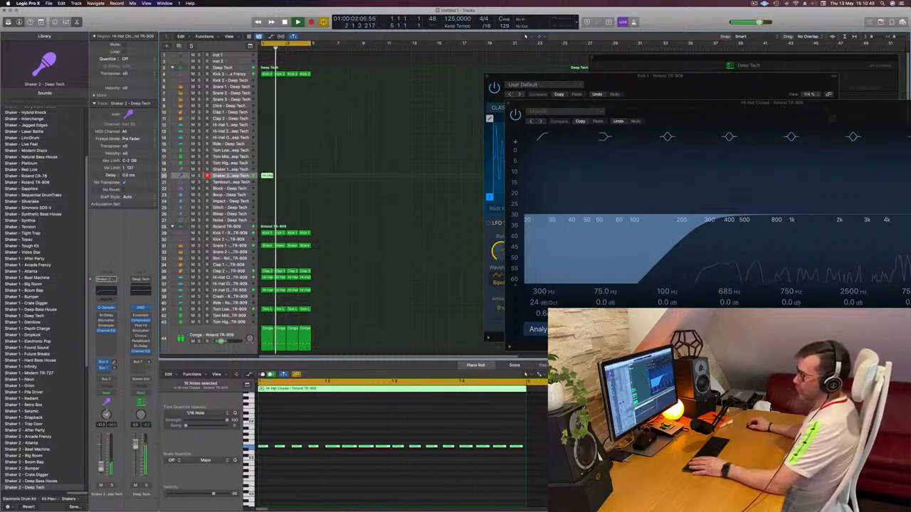
pyautogui.press('space')
pyautogui.press('space')
pyautogui.press('space')
# - Repeat the one-bar Shaker 2 region to fill four bars and select the track's regions during playback
pyautogui.moveTo(293, 166); pyautogui.dragTo(271, 183)
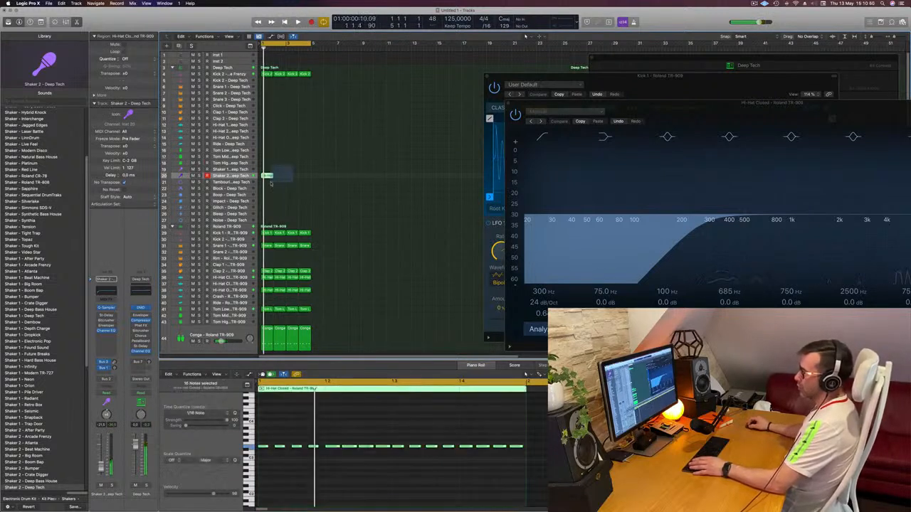
pyautogui.press('super+r')
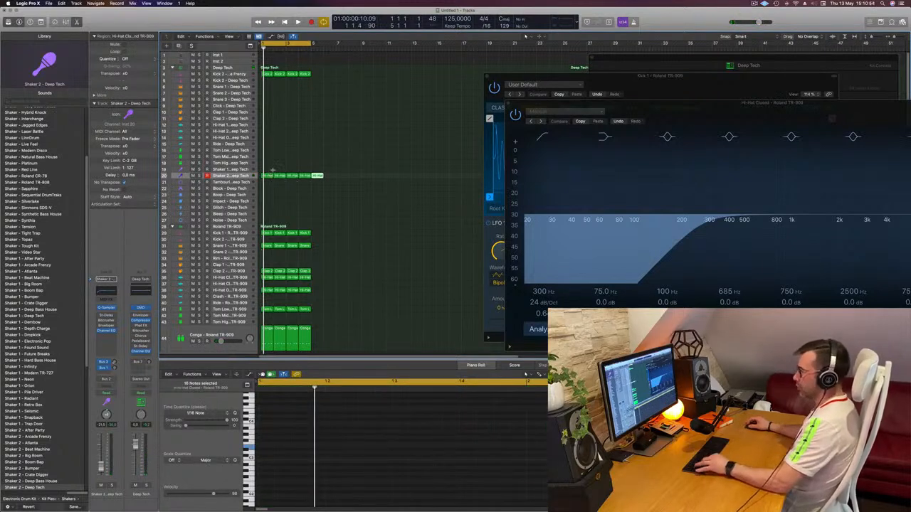
pyautogui.press('space')
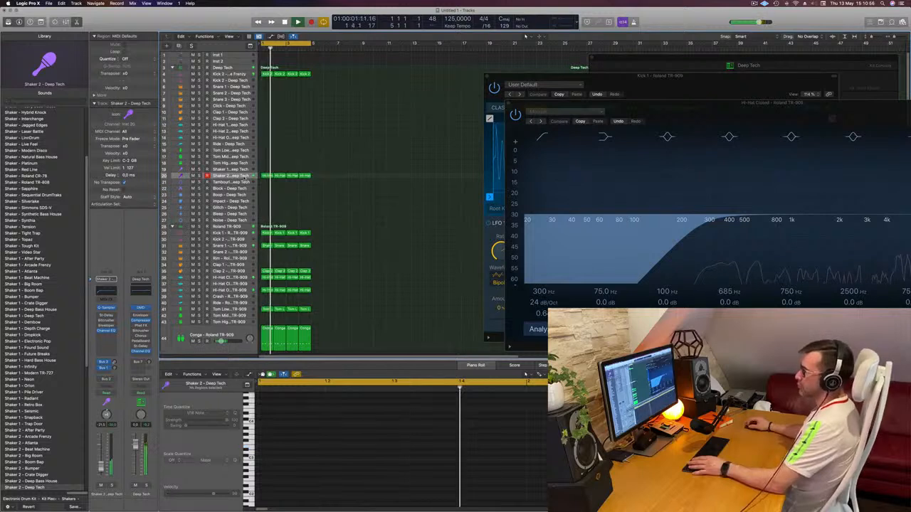
pyautogui.click(243, 177)
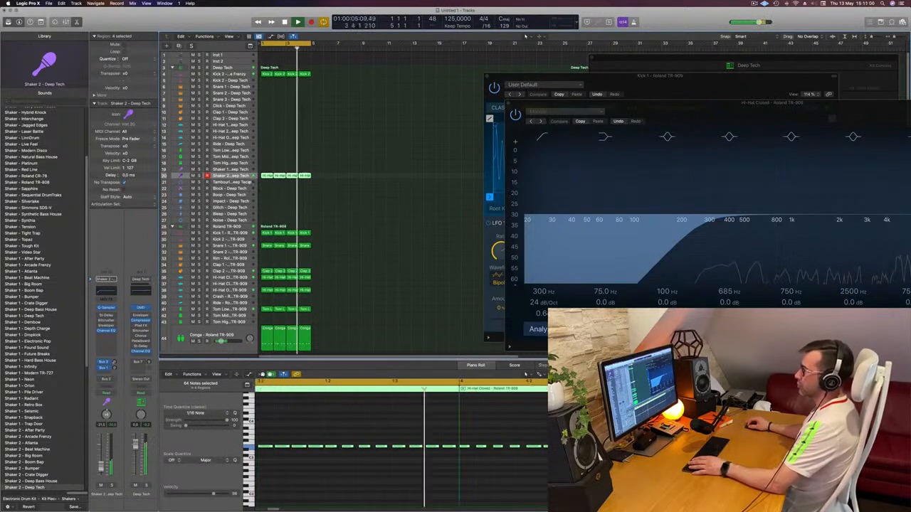
# - Show the toolbar and enlarge the selected Shaker 2 track with Track Zoom
pyautogui.moveTo(251, 178); pyautogui.dragTo(250, 178)
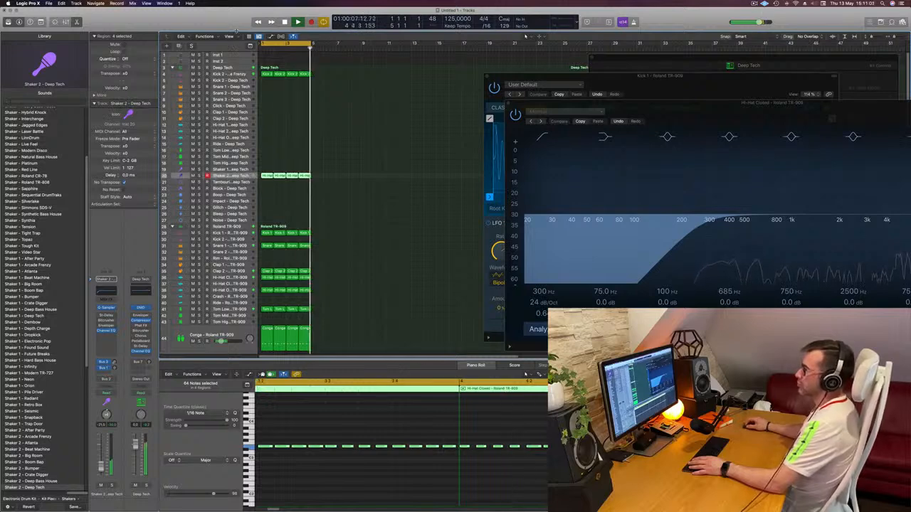
pyautogui.click(41, 22)
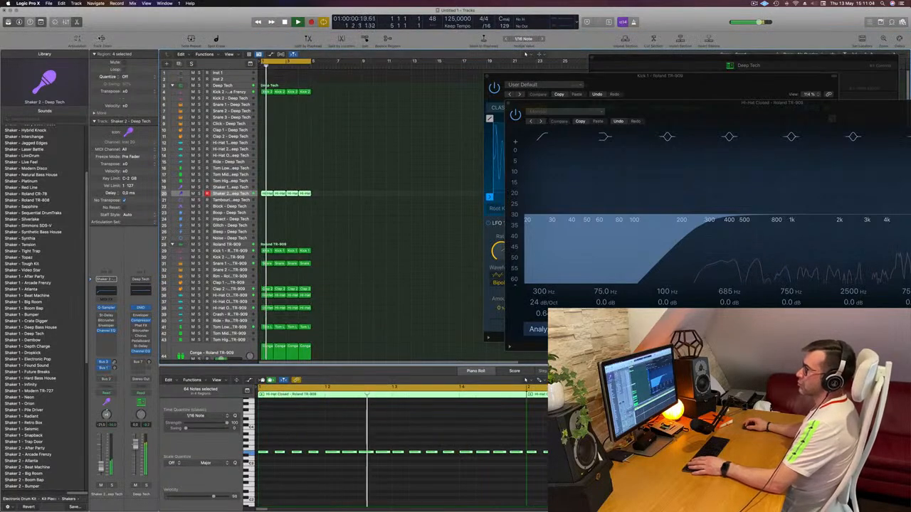
pyautogui.click(101, 38)
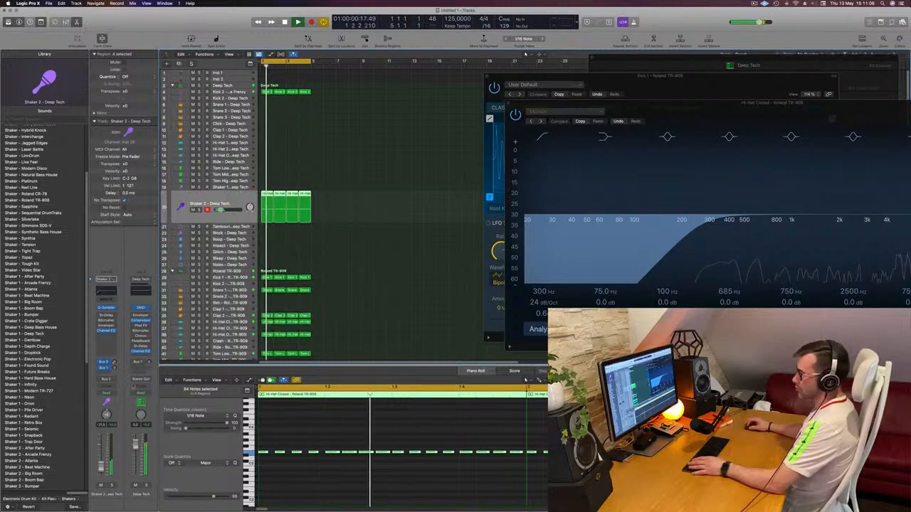
# - Solo the Shaker 2 track to hear it alone, lower its volume slightly, unsolo it and clear the region selection
pyautogui.click(112, 486)
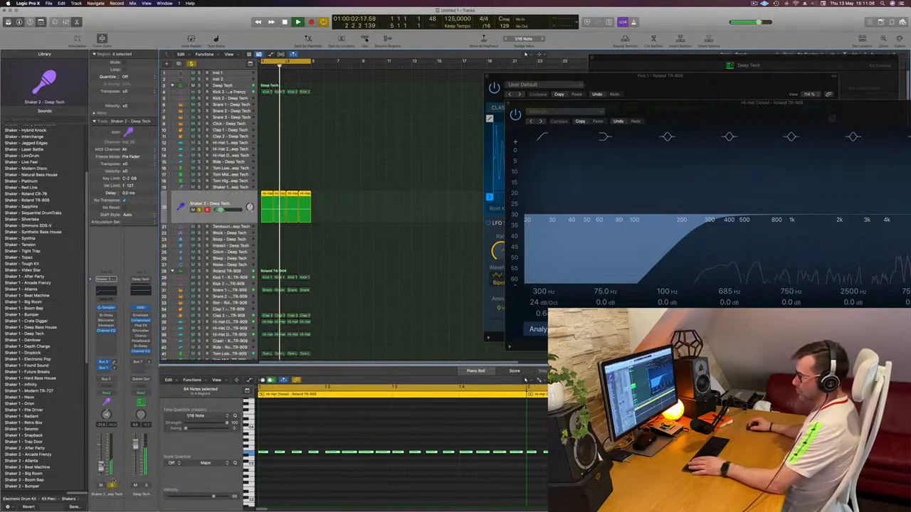
pyautogui.click(113, 486)
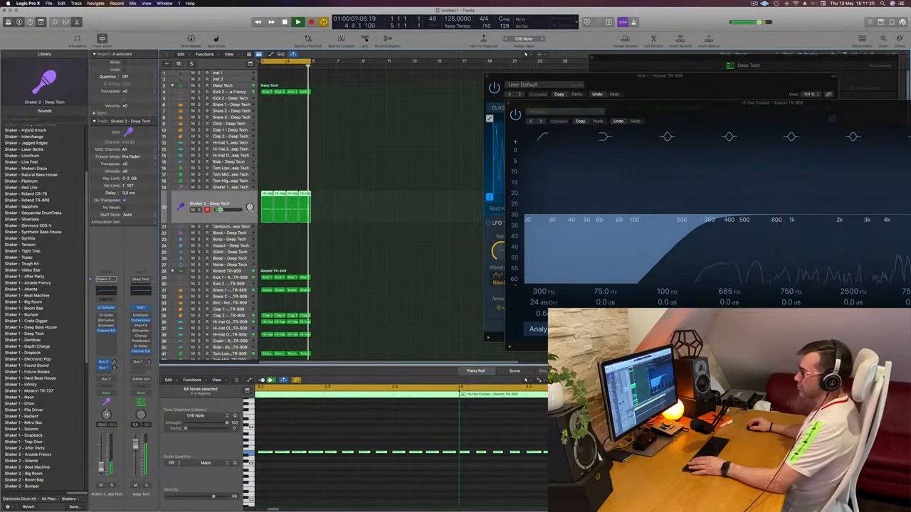
pyautogui.click(491, 222)
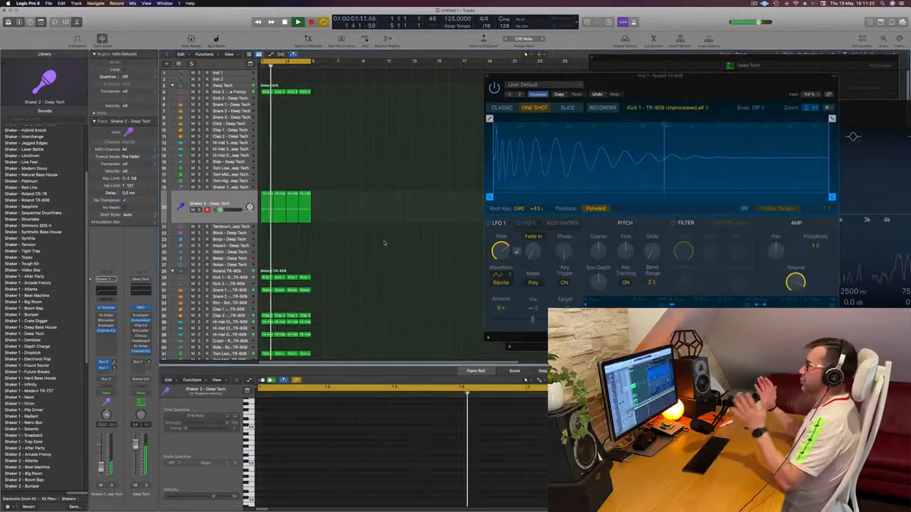